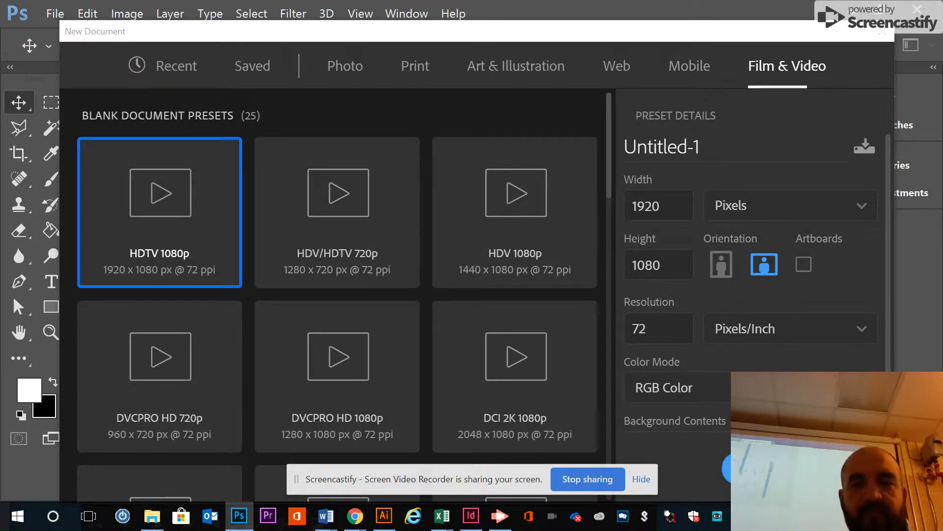
- Create a new document from the HDTV 1080p film and video preset and clear all of its guides
click(758, 468)
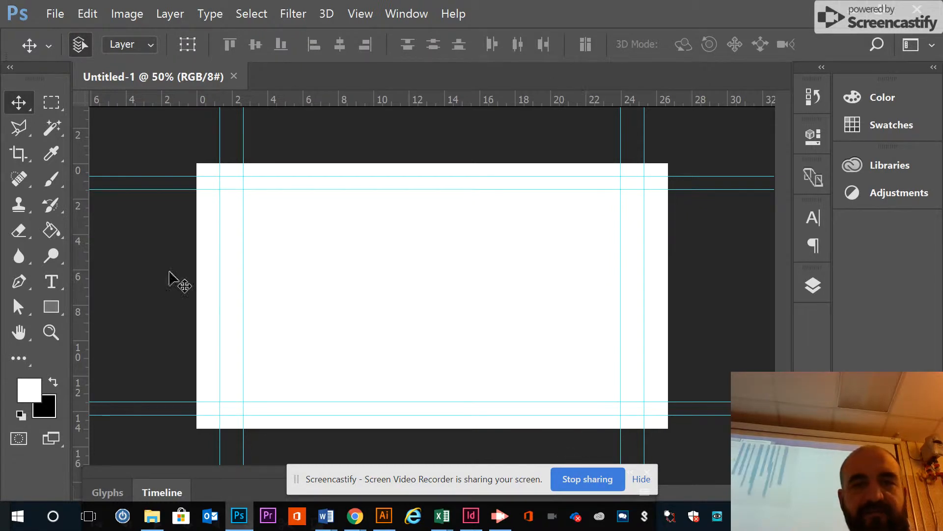
click(402, 14)
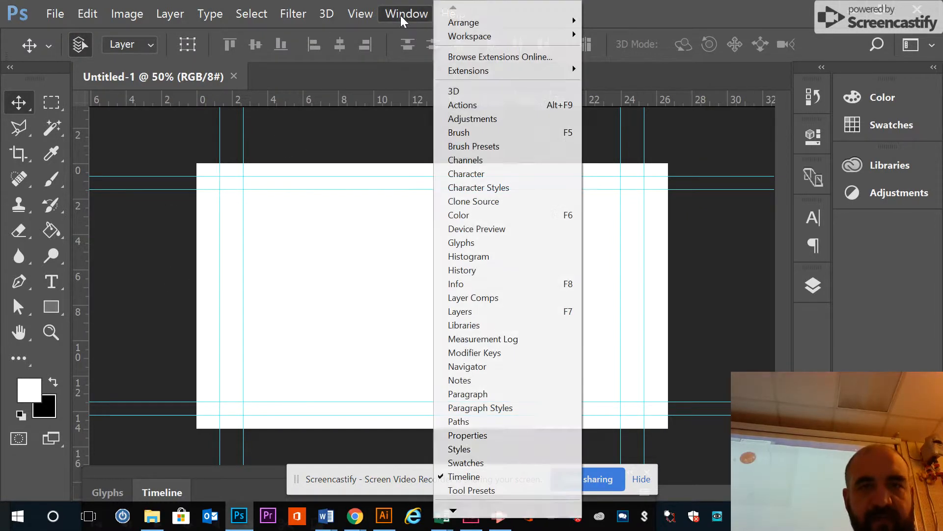
mouse_move(360, 14)
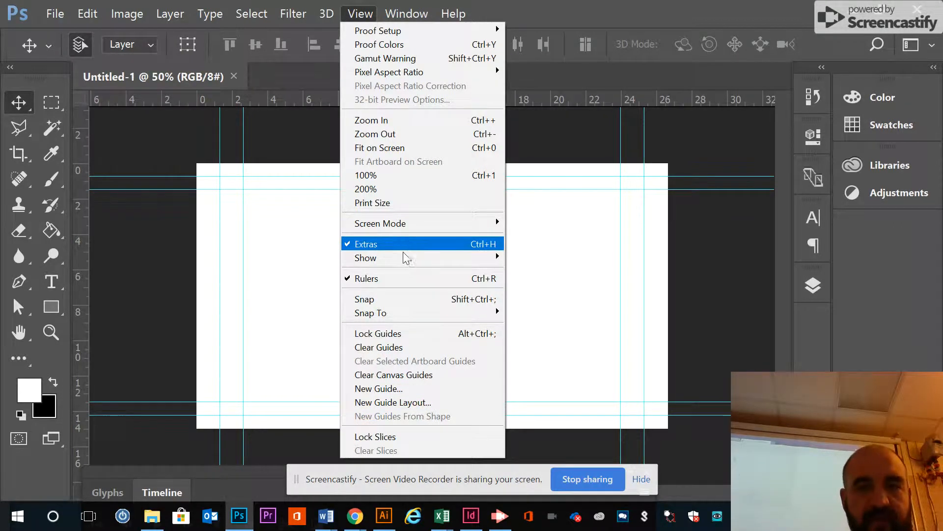
click(414, 347)
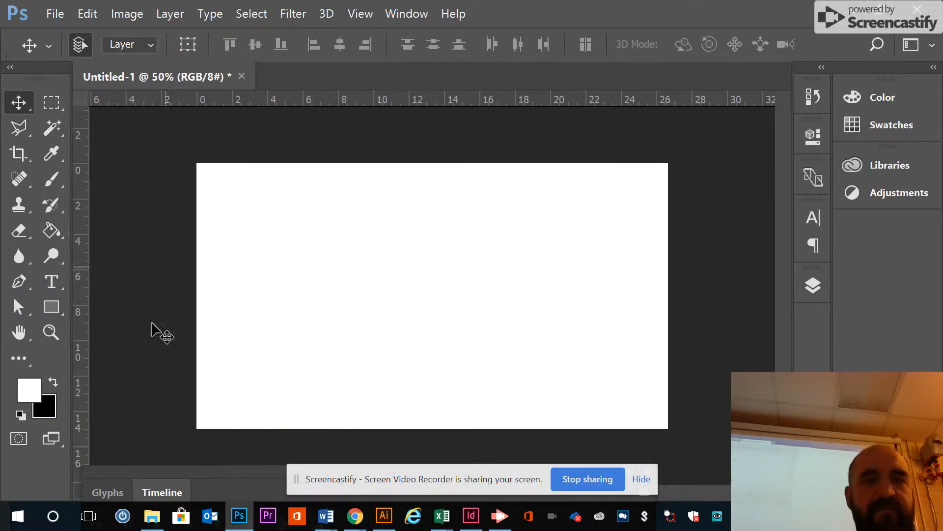
- Show the layers, select a wide rectangular area on the canvas, and choose red from the swatches as the foreground color
click(813, 285)
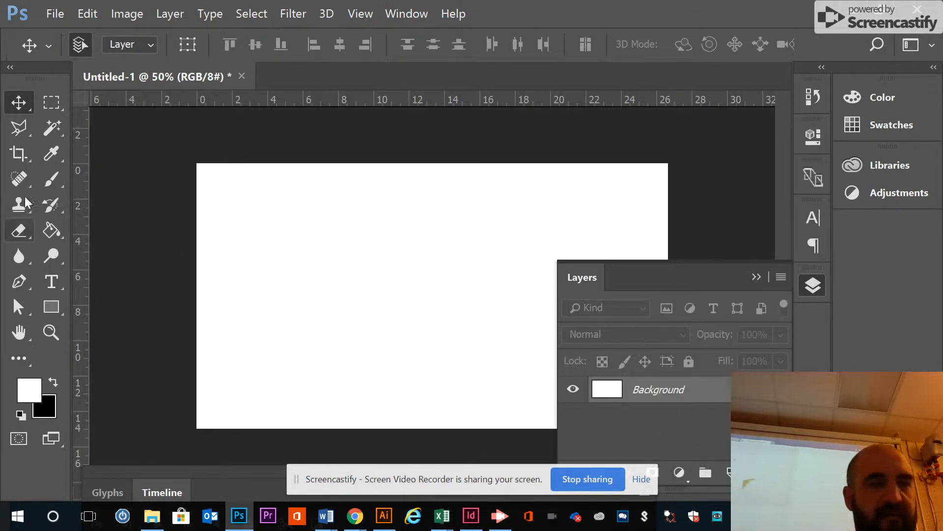
click(48, 102)
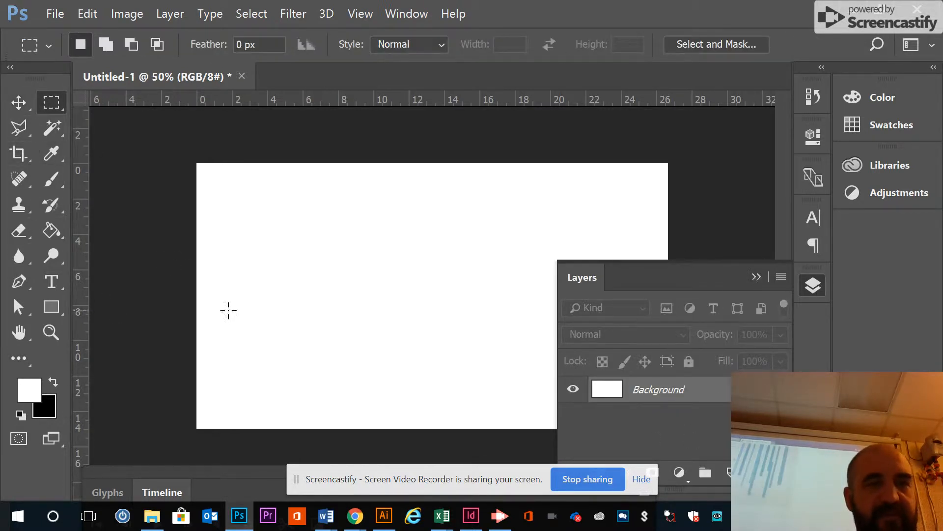
drag(235, 233, 442, 265)
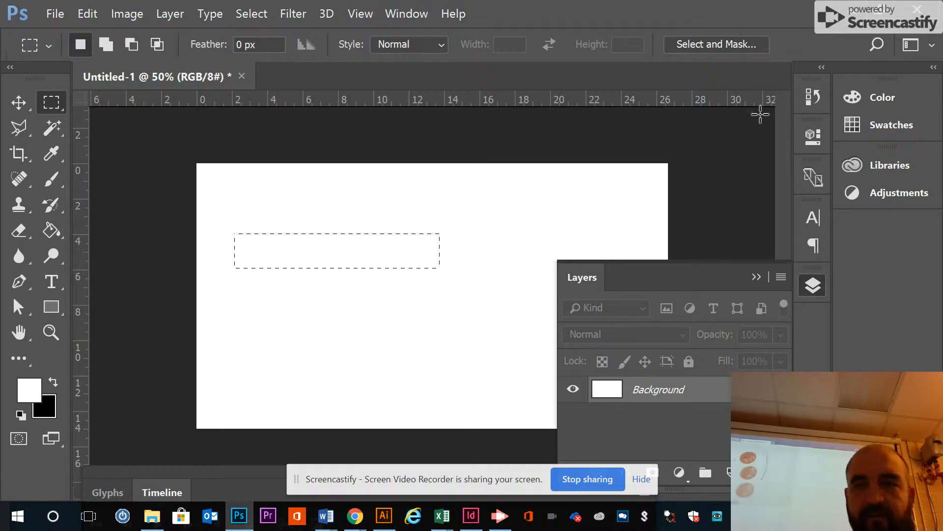
click(868, 126)
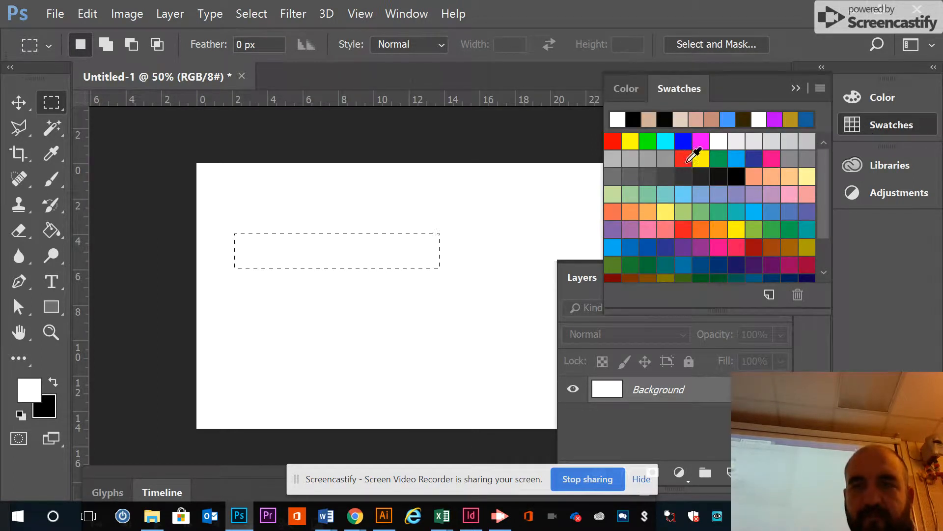
click(687, 158)
click(51, 229)
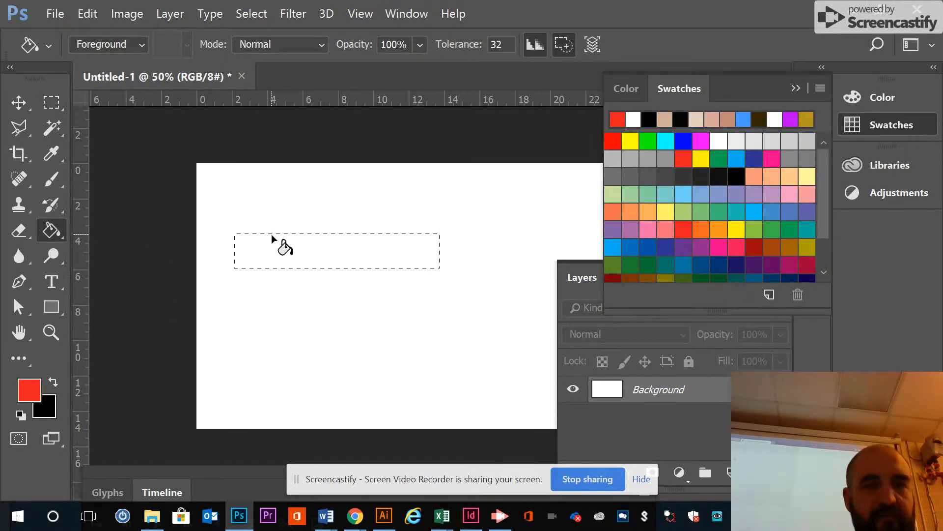
click(278, 249)
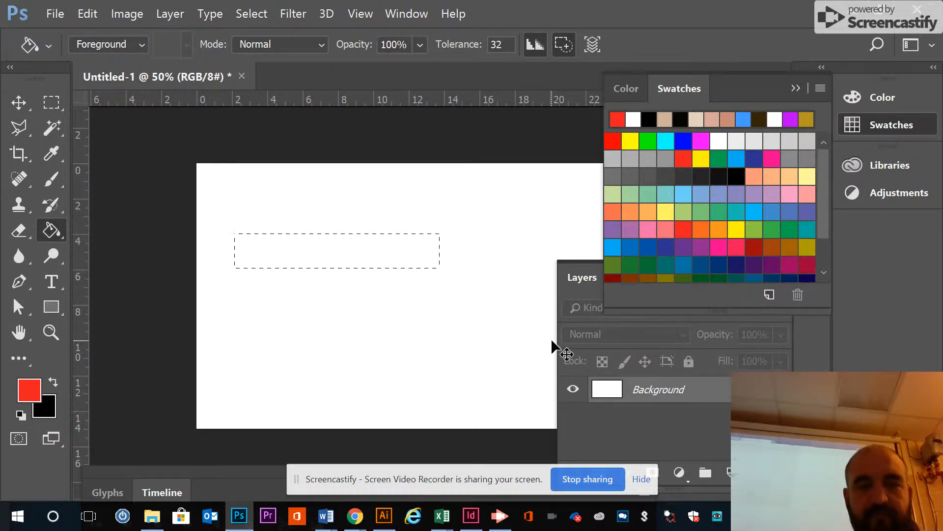
key(ctrl+z)
key(ctrl+d)
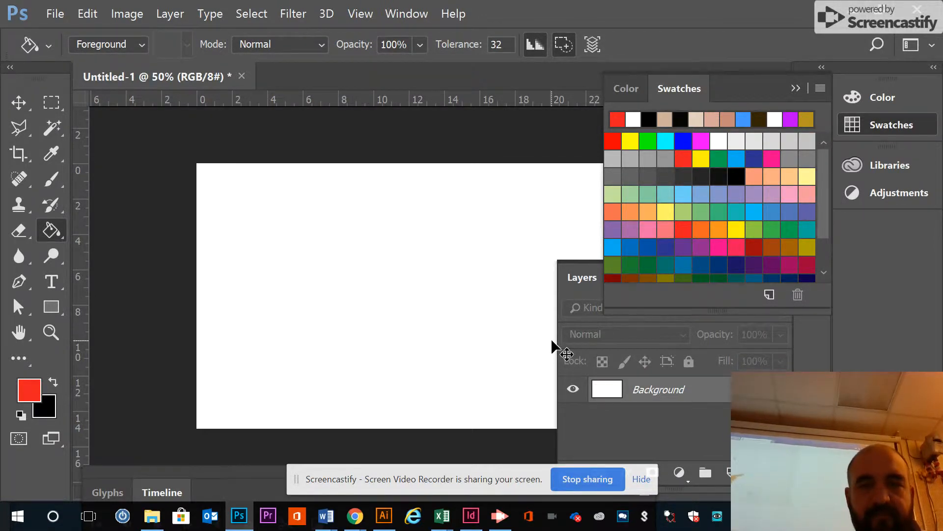
- Add a new layer and draw a wide, thin red rectangle in the canvas's upper-left area using a filled rectangular selection
click(732, 473)
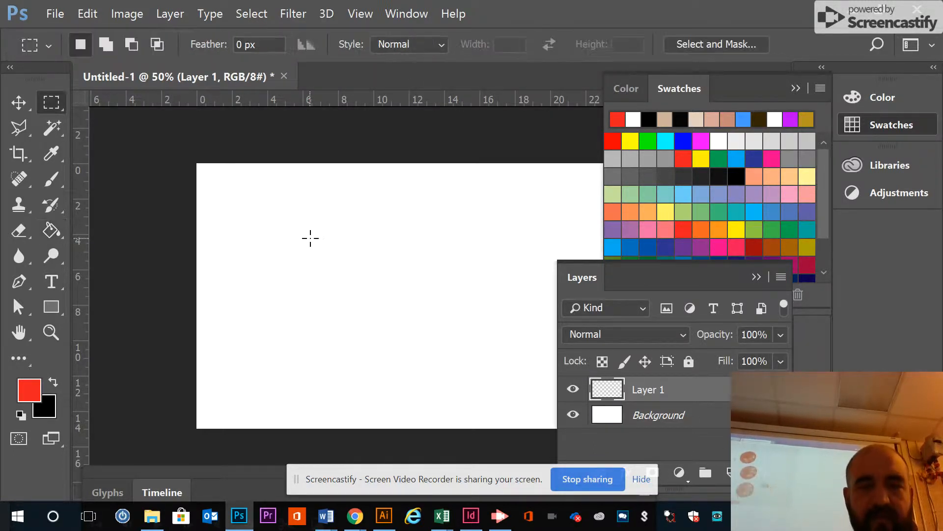
key(m)
drag(255, 245, 405, 268)
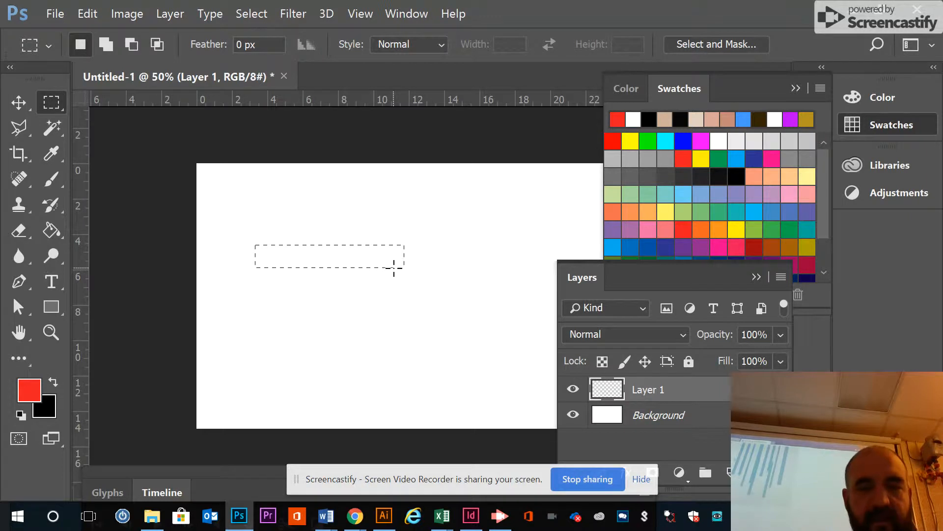
key(g)
click(341, 261)
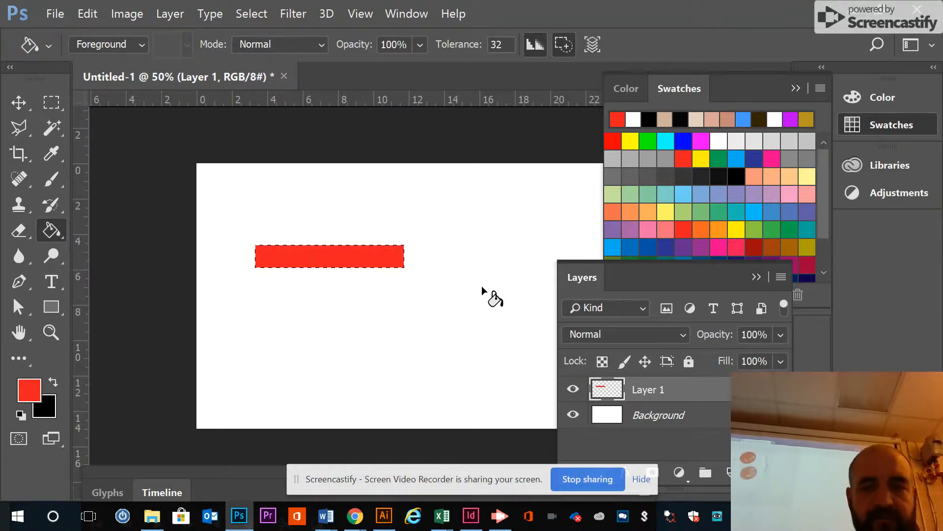
- Add another layer and draw a blue square to the right of the red bar using a filled rectangular selection
click(733, 473)
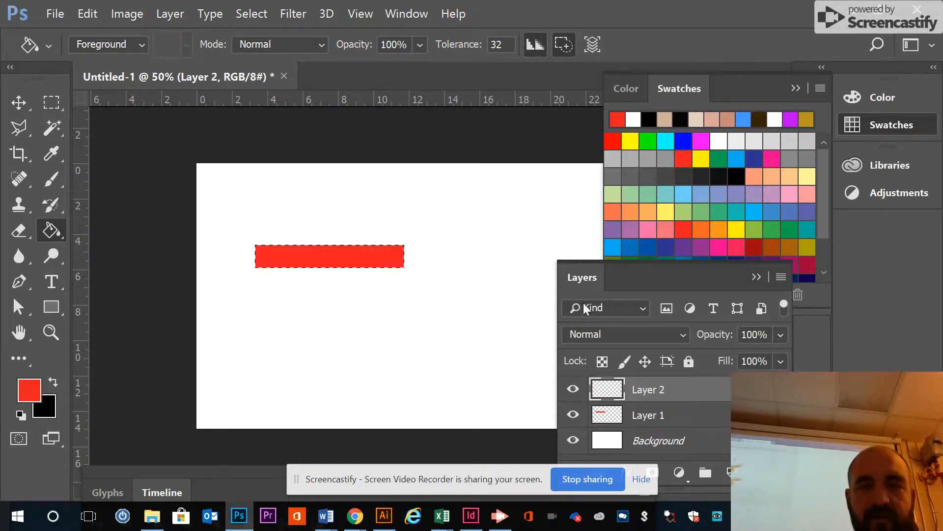
click(51, 103)
drag(473, 204, 574, 302)
click(683, 141)
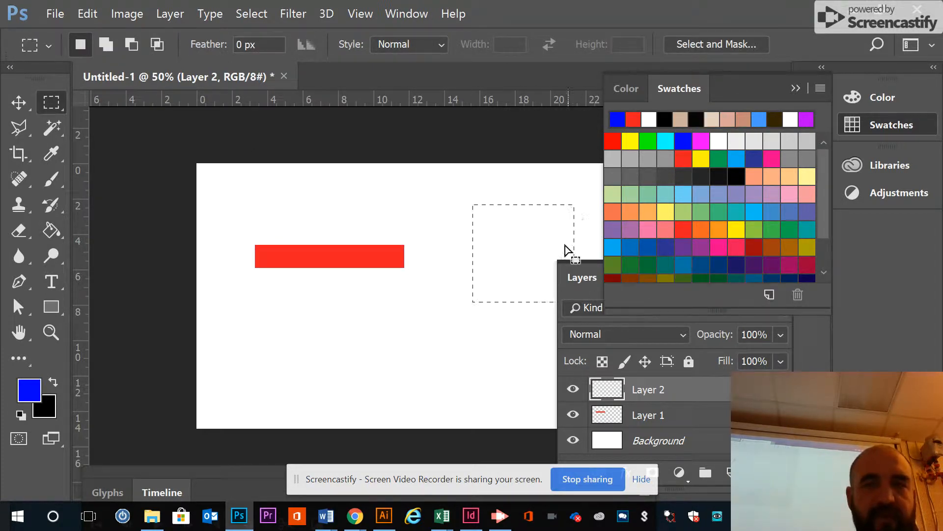
key(g)
click(526, 268)
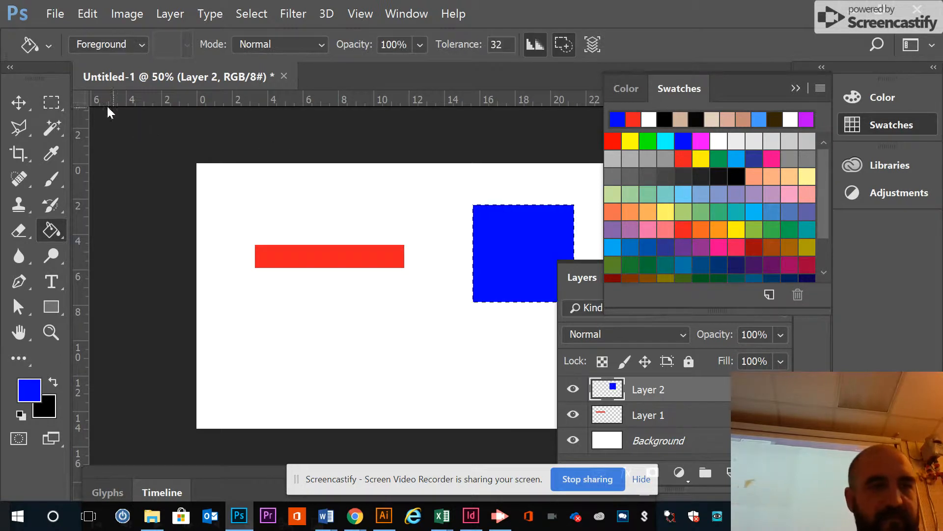
- Add a third layer and draw a green circle below the red bar using a filled elliptical selection
drag(46, 104, 125, 124)
click(728, 473)
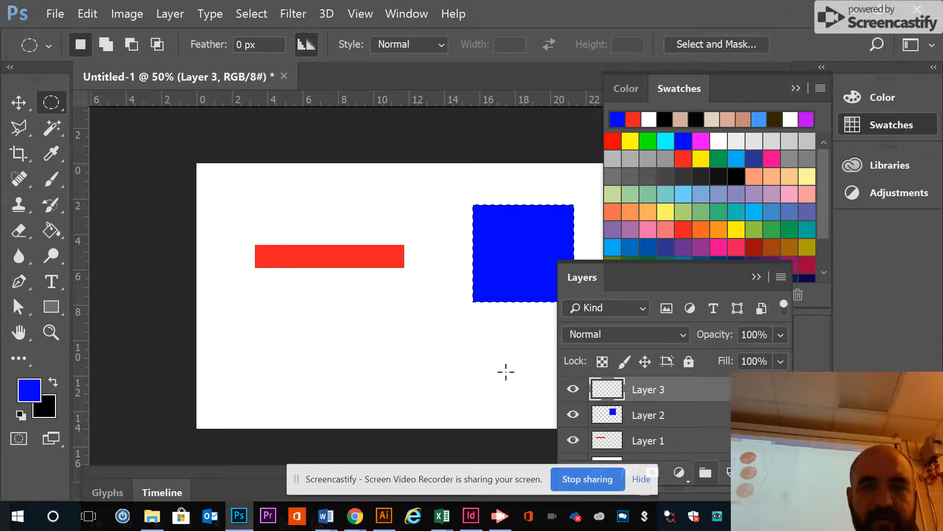
drag(355, 317, 440, 393)
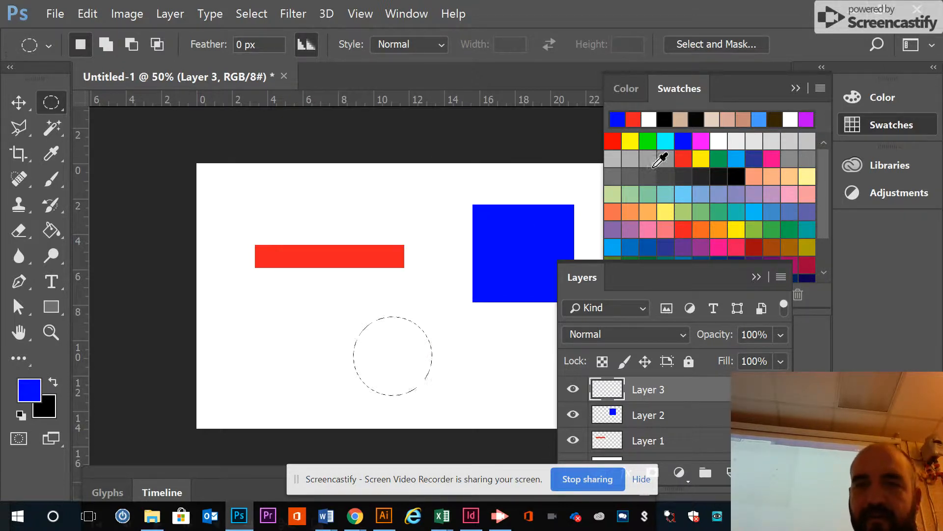
click(718, 158)
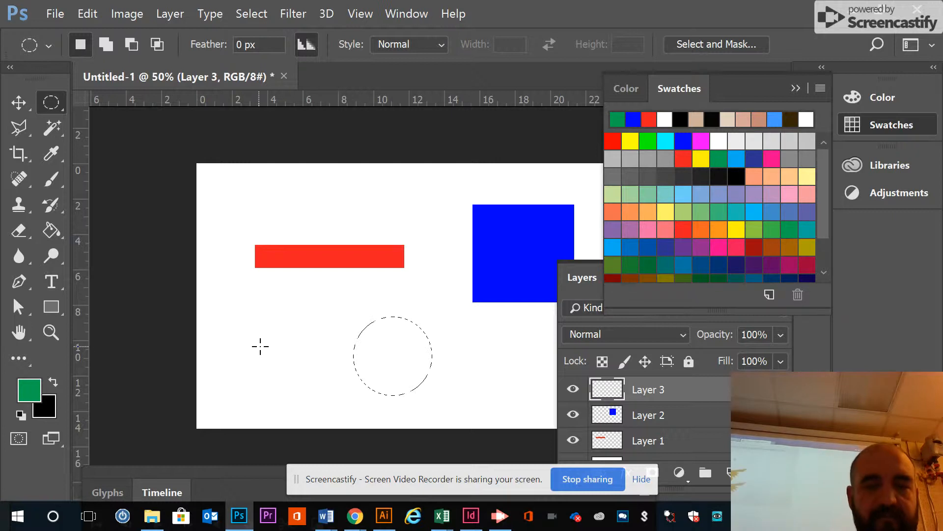
key(g)
click(395, 355)
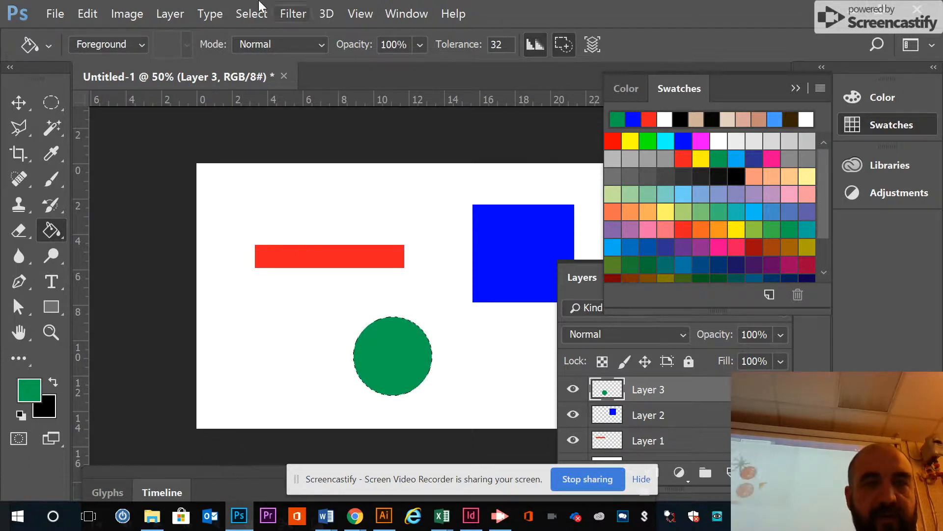
- Float the Timeline, create a video timeline from the layers, then shorten it and place it over the canvas's lower part
click(407, 14)
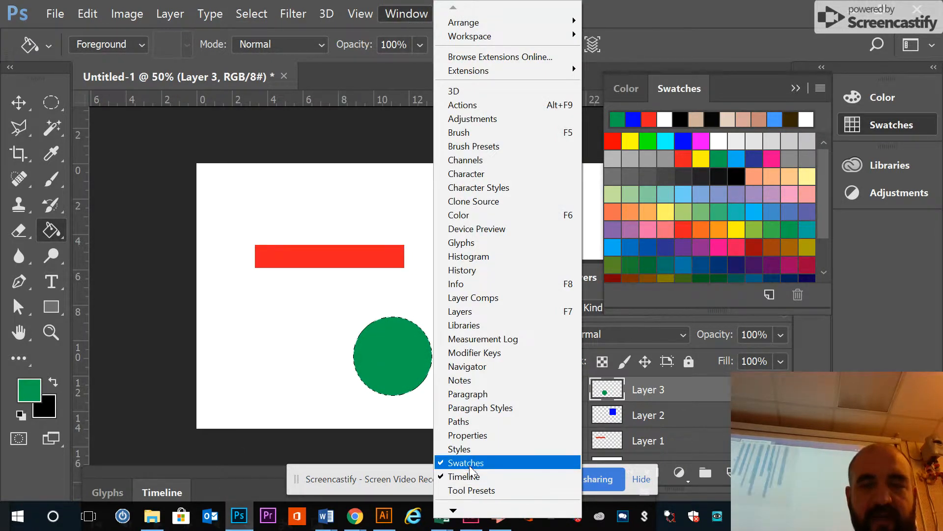
click(184, 470)
drag(235, 479, 239, 107)
click(371, 317)
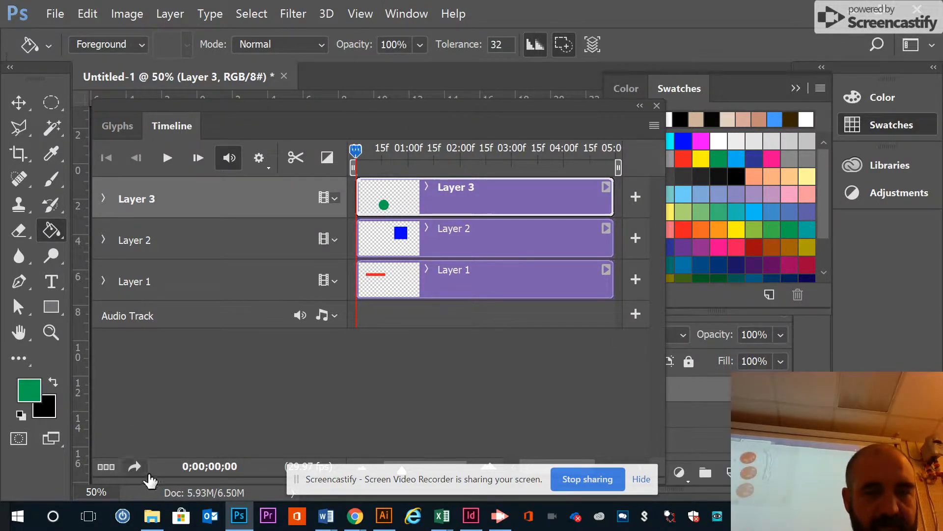
drag(165, 480, 154, 325)
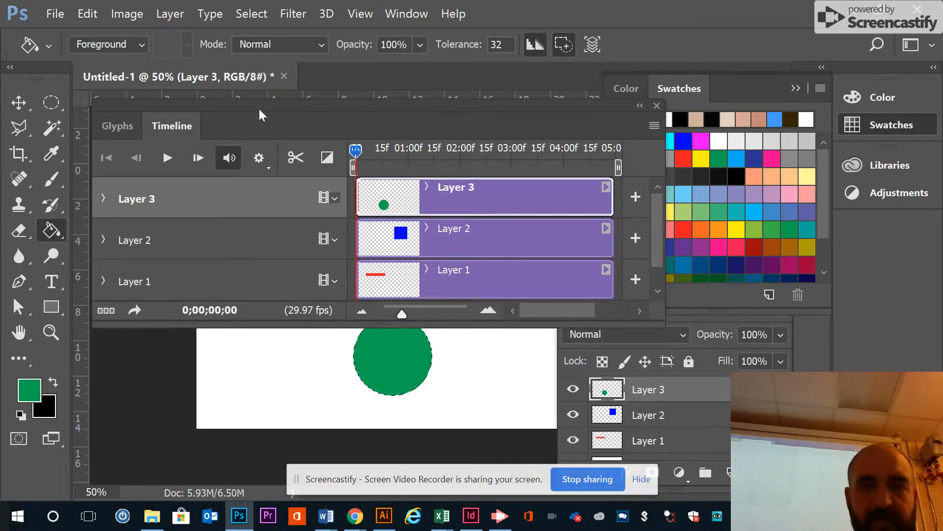
drag(328, 108, 329, 349)
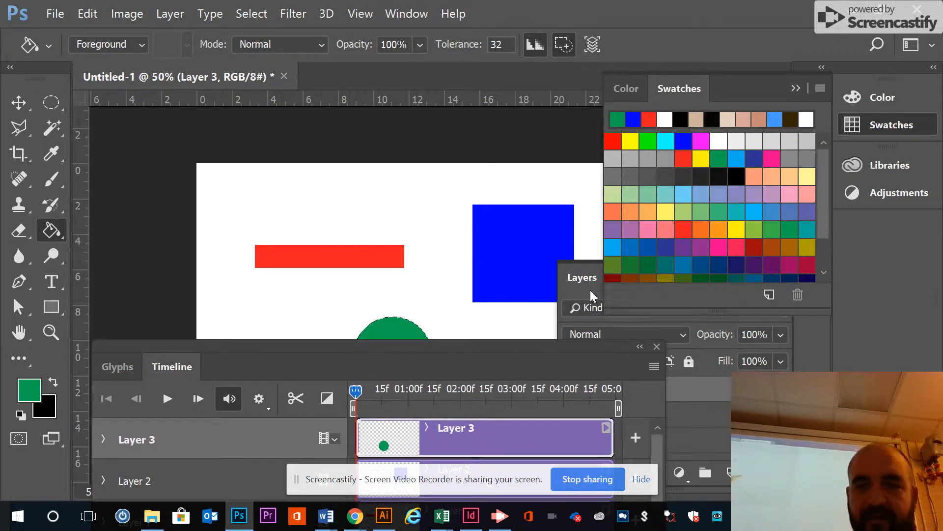
- Put away the swatches, bring back the layers list, and convert Layer 3 and Layer 2 to smart objects
drag(590, 289, 621, 297)
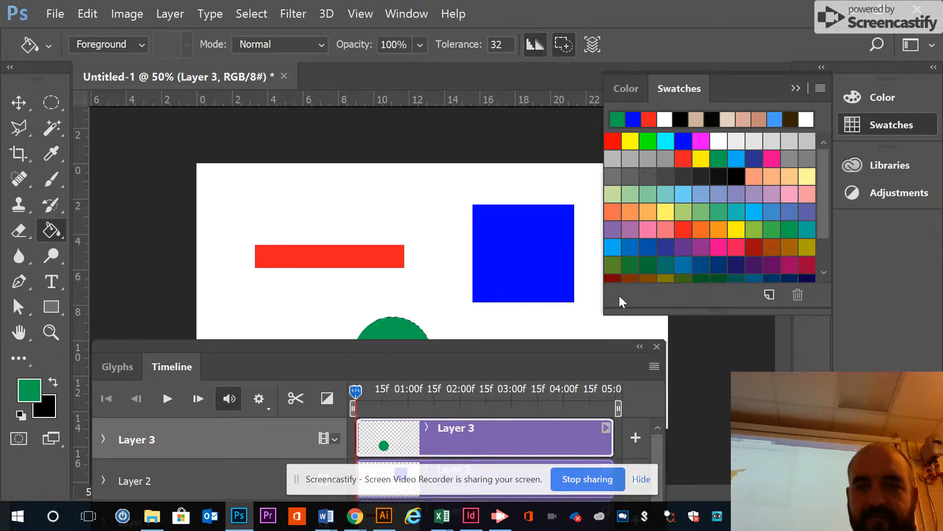
click(795, 88)
click(813, 287)
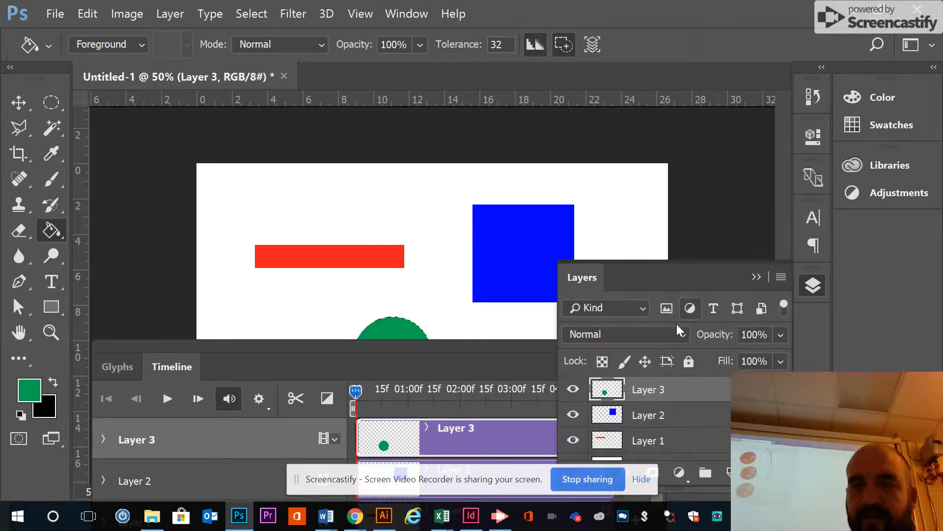
right_click(671, 384)
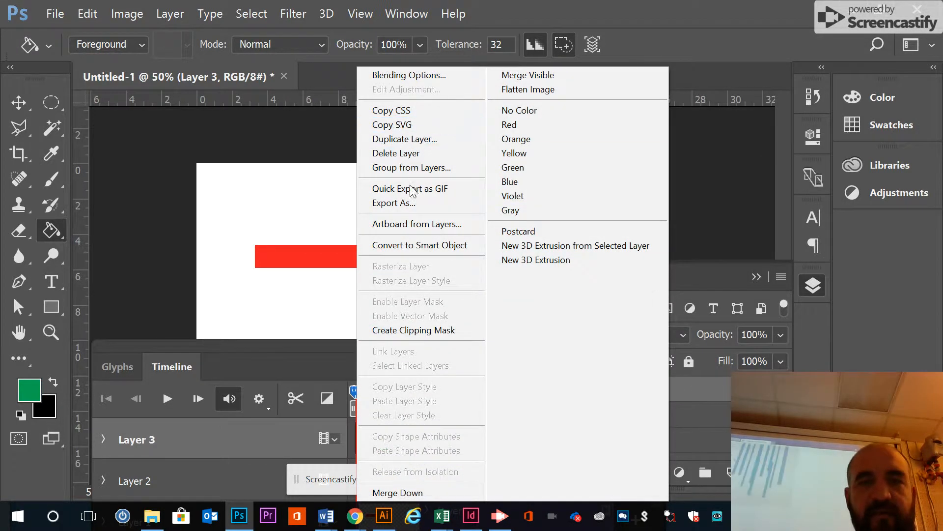
click(417, 245)
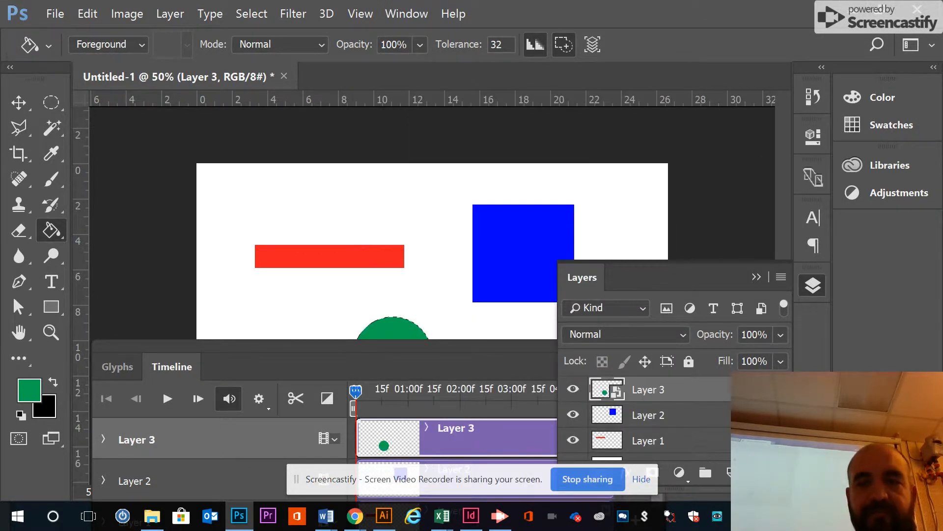
right_click(693, 417)
click(441, 245)
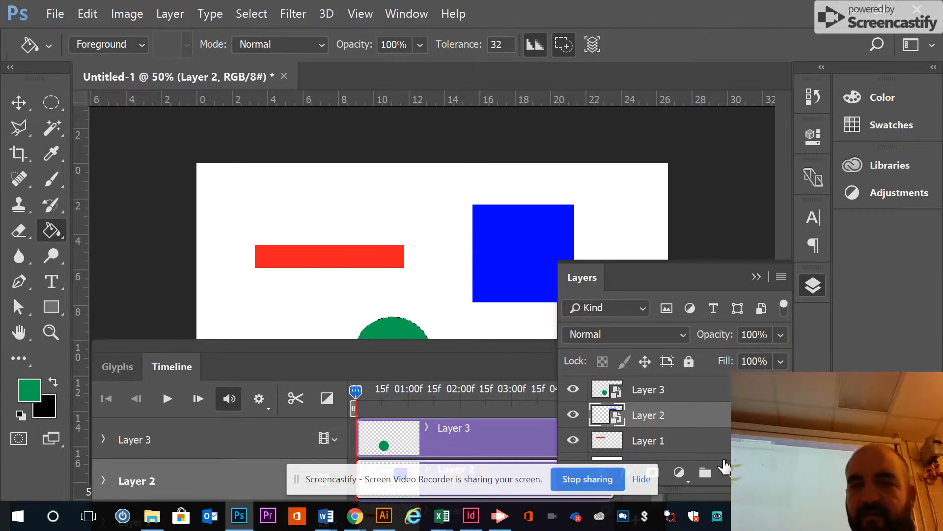
right_click(715, 435)
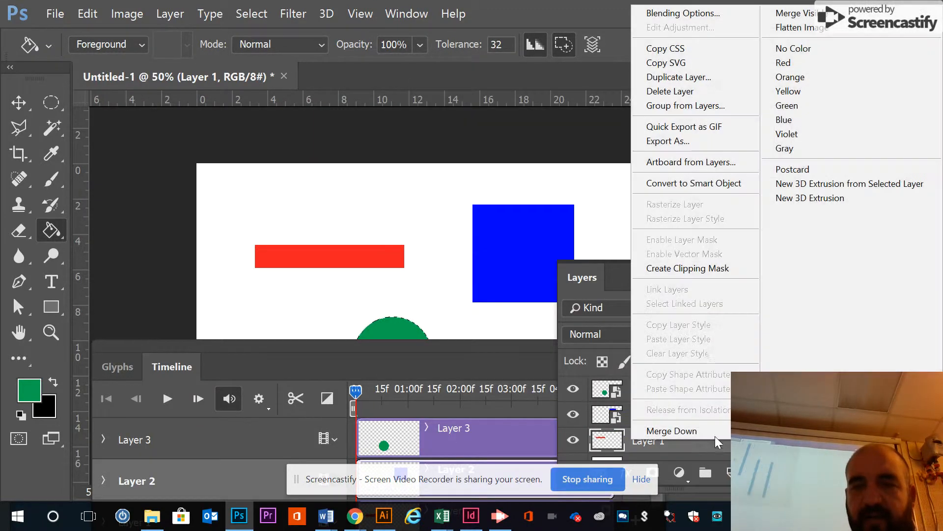
click(695, 183)
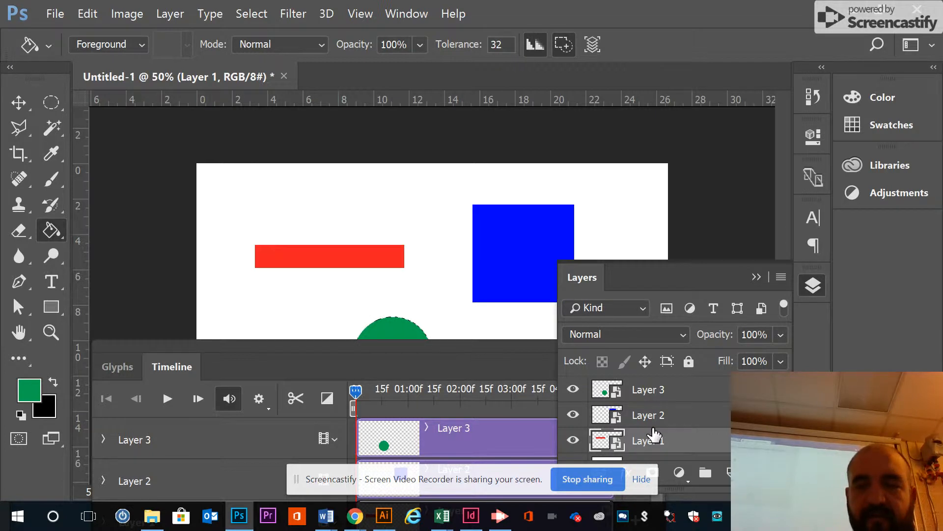
key(ctrl+z)
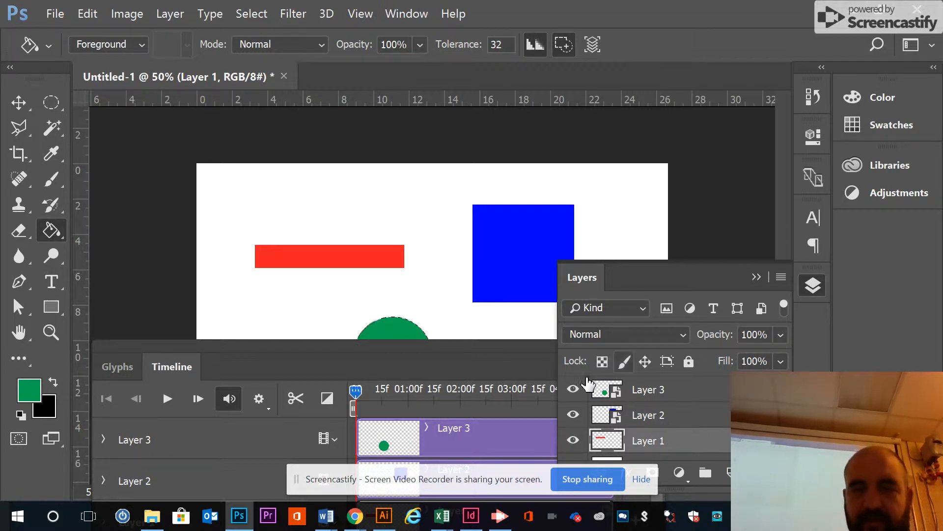
- Move the floating Timeline up over the canvas's upper part, clear of the green circle and the layers list
drag(478, 362, 479, 187)
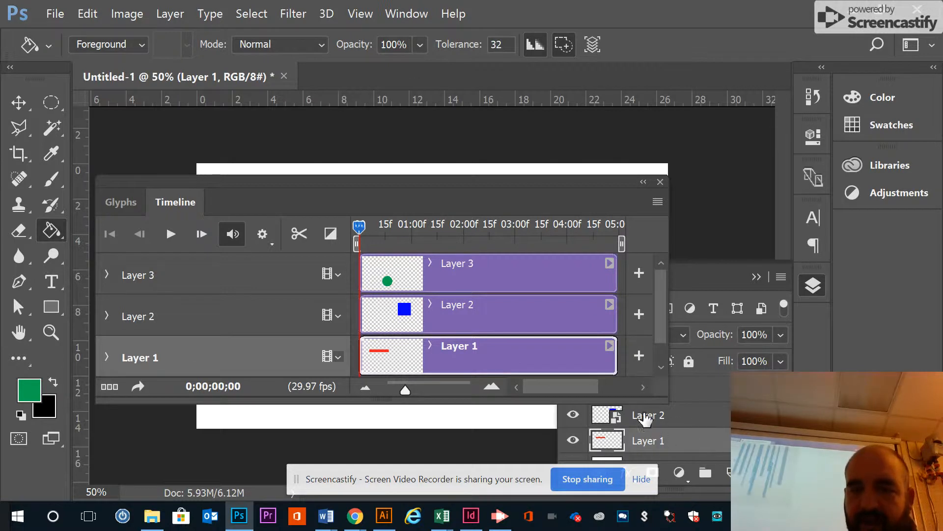
drag(540, 176, 499, 69)
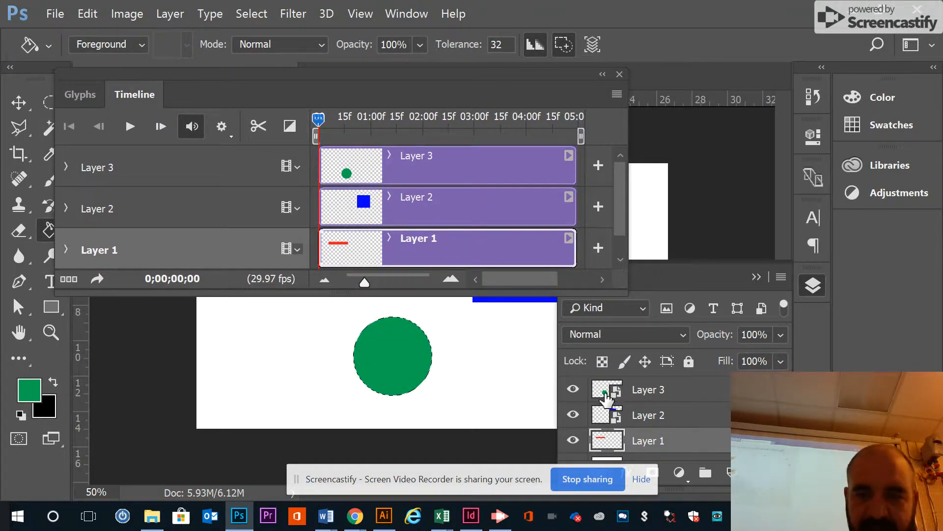
- Expand the Layer 2 and Layer 1 property tracks in the Timeline, repositioning the floating Timeline over the canvas
drag(337, 90, 364, 239)
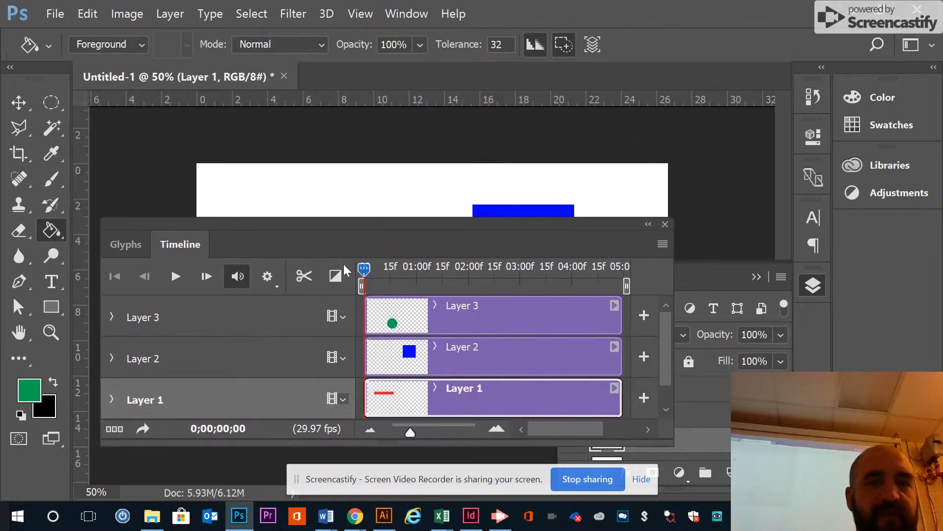
click(111, 357)
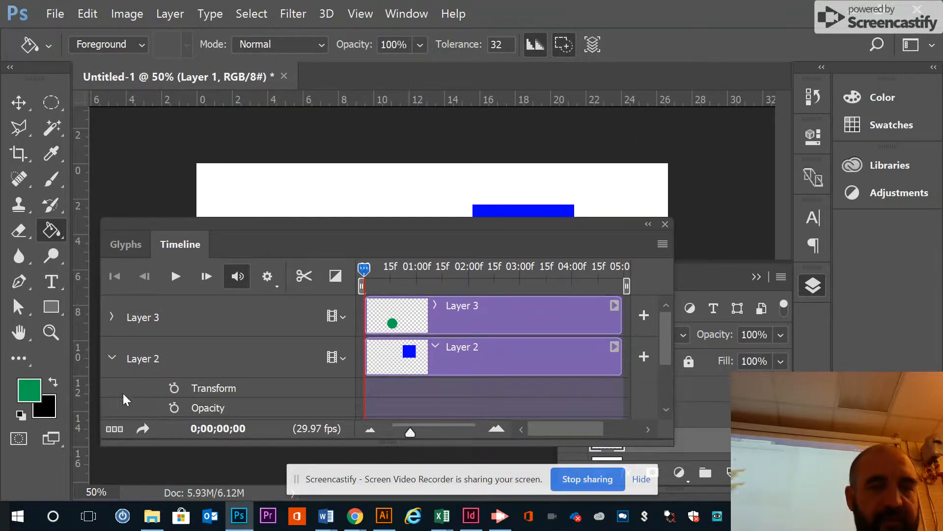
drag(258, 236, 246, 161)
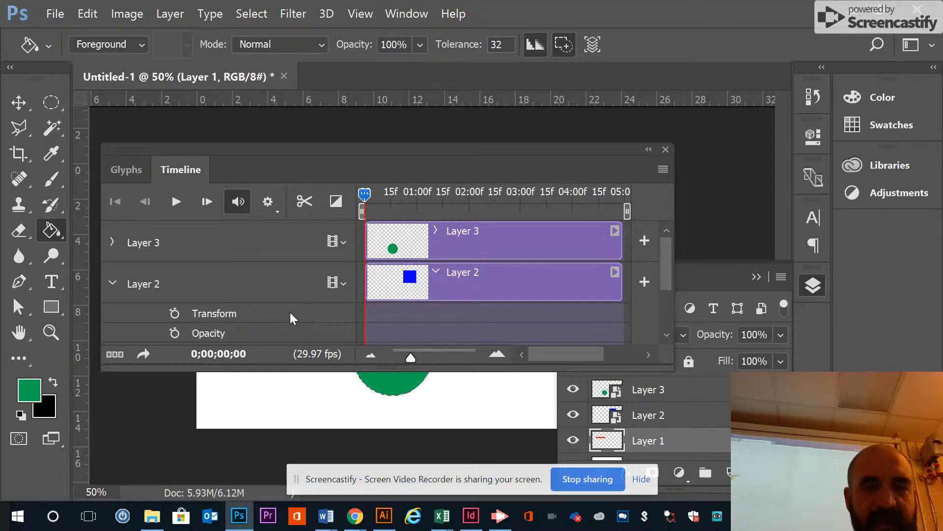
drag(669, 276, 679, 335)
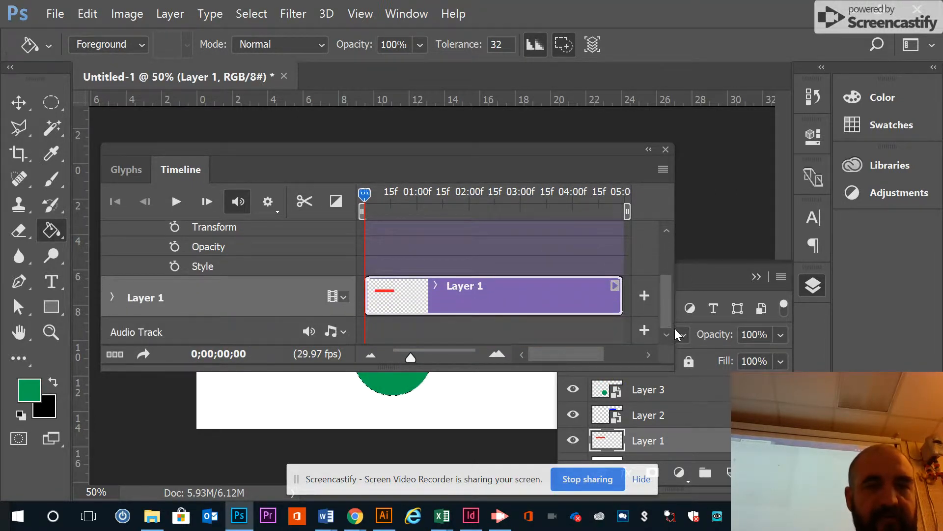
click(113, 298)
mouse_move(665, 288)
mouse_down()
mouse_move(660, 308)
mouse_move(659, 270)
mouse_move(659, 283)
mouse_up()
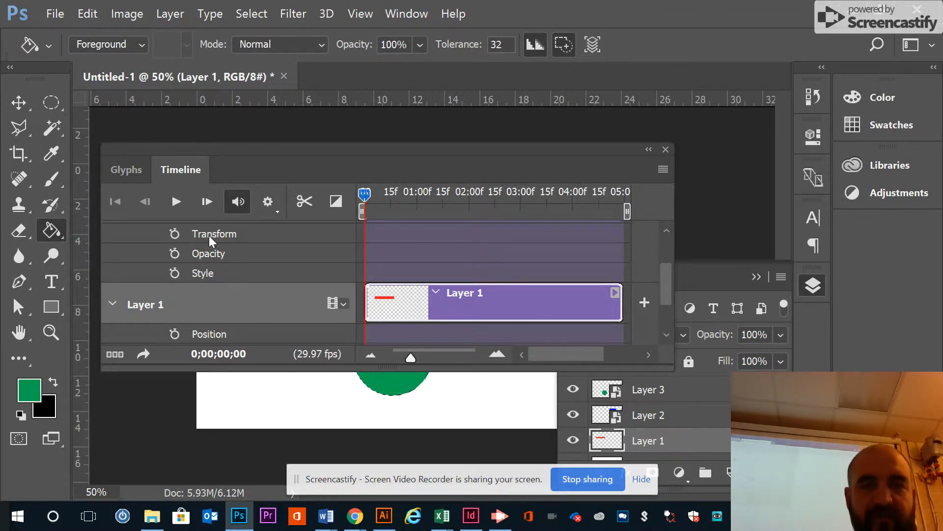
- Float the document window and move the Timeline down so the red bar and blue square are uncovered
drag(262, 154, 261, 168)
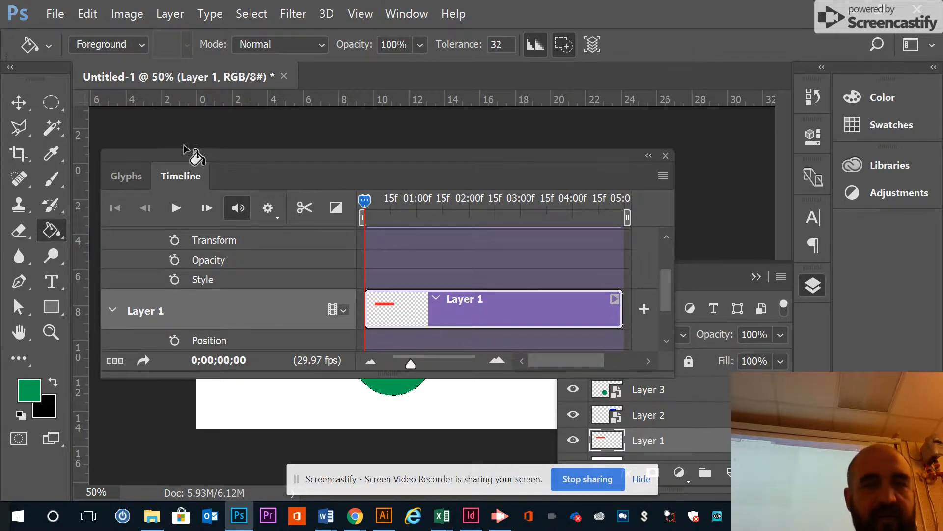
drag(270, 157, 268, 271)
drag(226, 88, 234, 90)
mouse_move(329, 93)
mouse_down()
mouse_move(328, 79)
mouse_move(332, 88)
mouse_up()
drag(351, 277, 343, 302)
- Enable Transform keyframing for Layer 2 with a keyframe at the start of the timeline
scroll(528, 400, up, 3)
scroll(357, 407, down, 3)
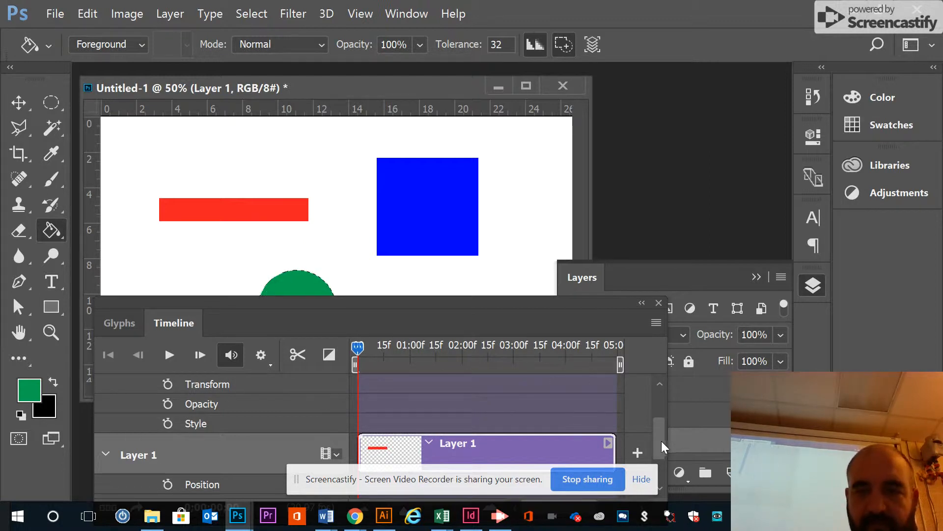
scroll(661, 441, up, 3)
click(245, 431)
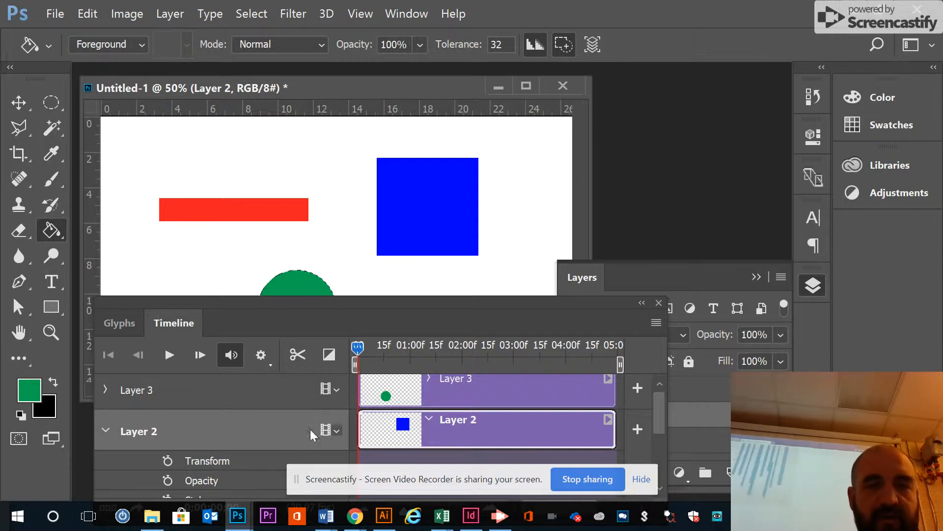
click(169, 462)
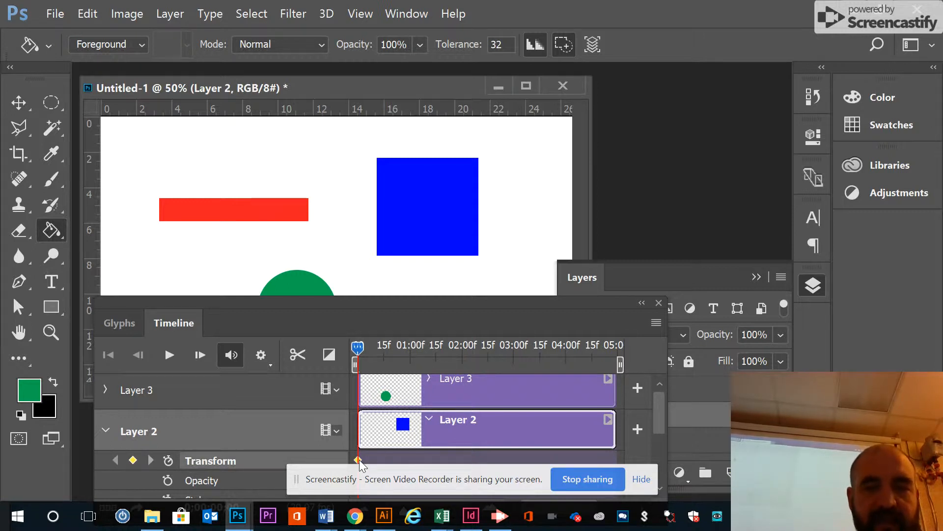
- At 0;00;01;00, rotate the blue square to -43.5°, scale it to about 54%, and move it below the red bar, beside the green circle
drag(347, 308, 582, 185)
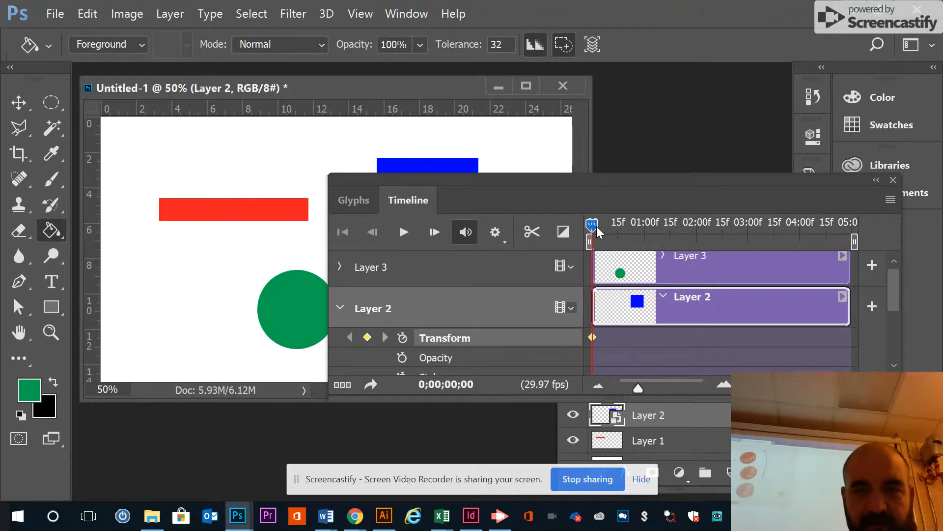
drag(596, 231, 645, 229)
drag(571, 182, 669, 210)
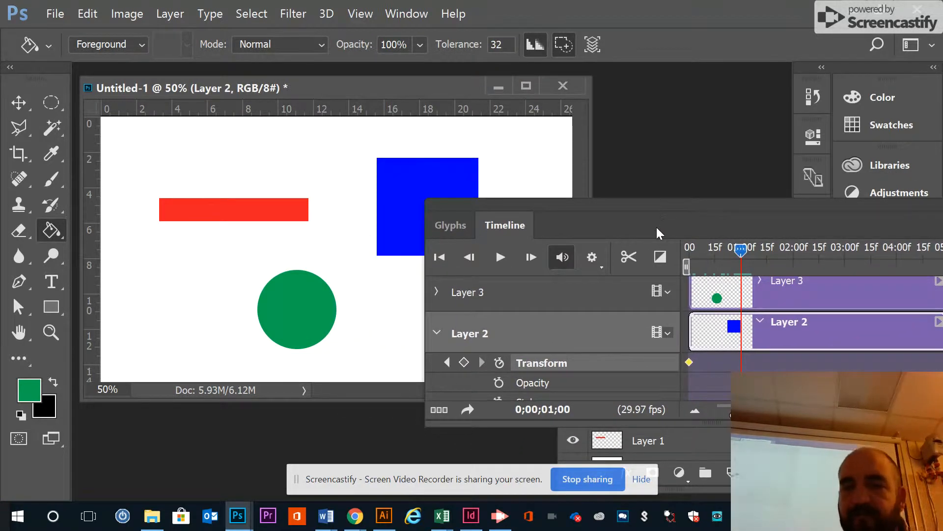
key(ctrl+t)
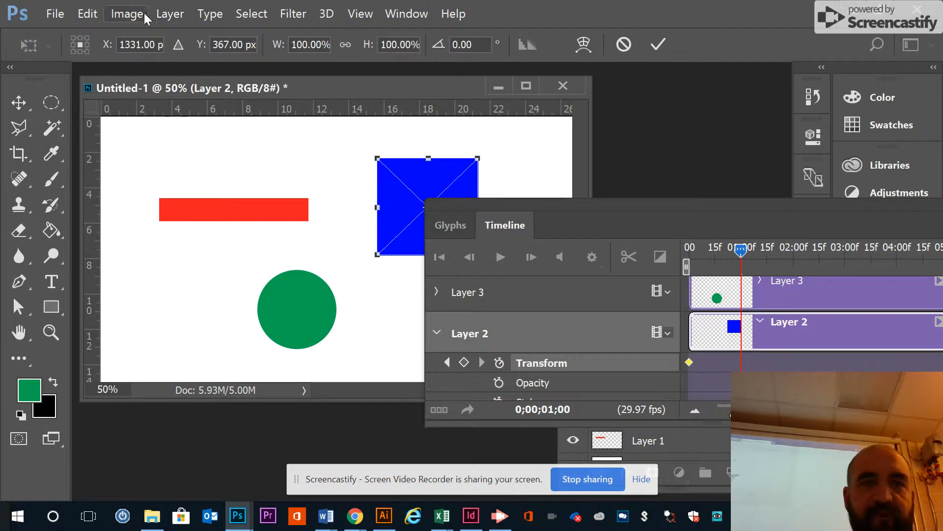
click(75, 13)
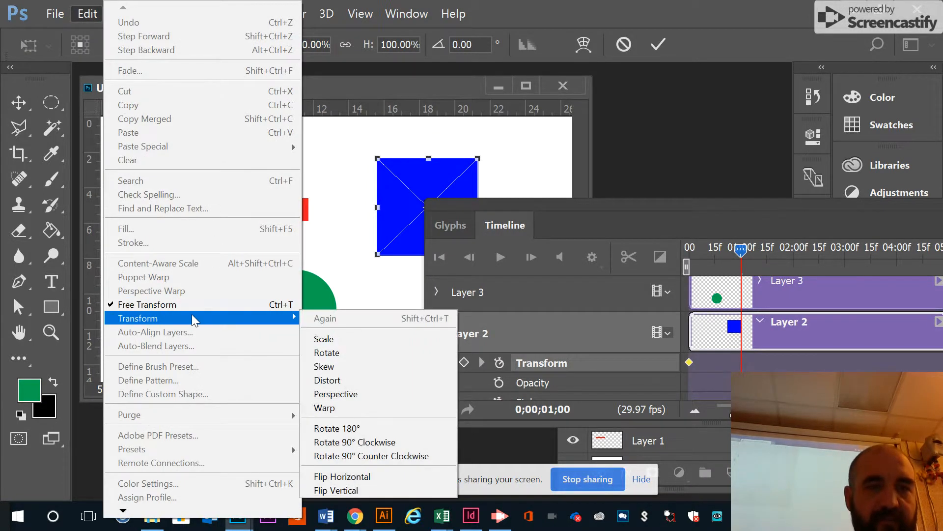
click(421, 194)
drag(369, 144, 282, 243)
drag(301, 187, 304, 188)
drag(414, 190, 182, 281)
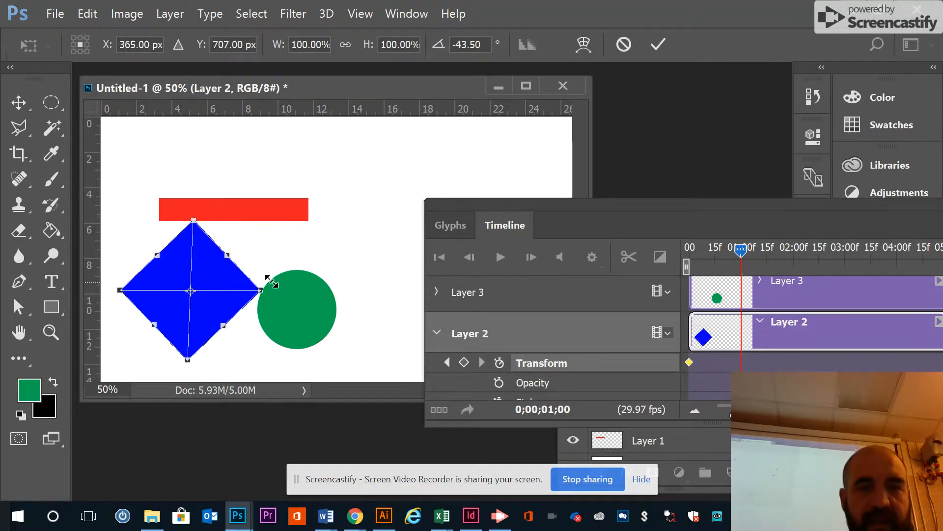
drag(263, 289, 200, 291)
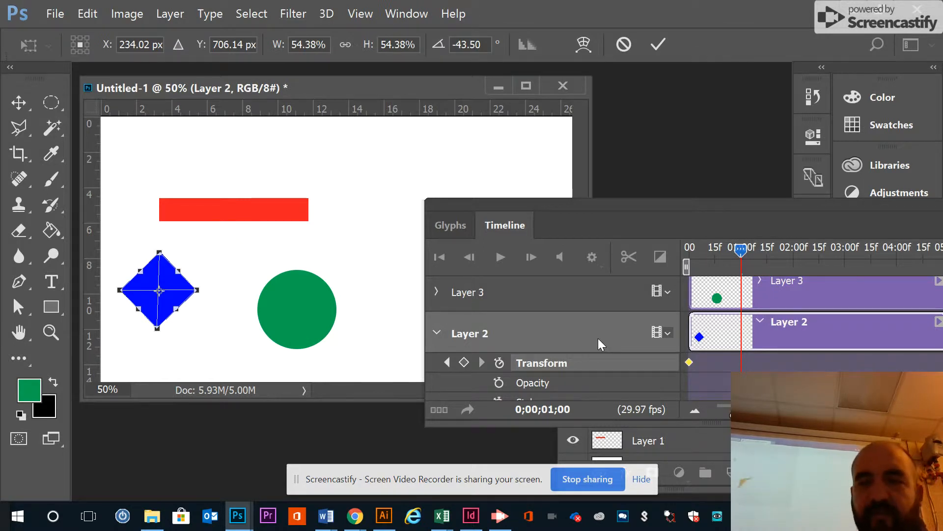
key(Return)
key(g)
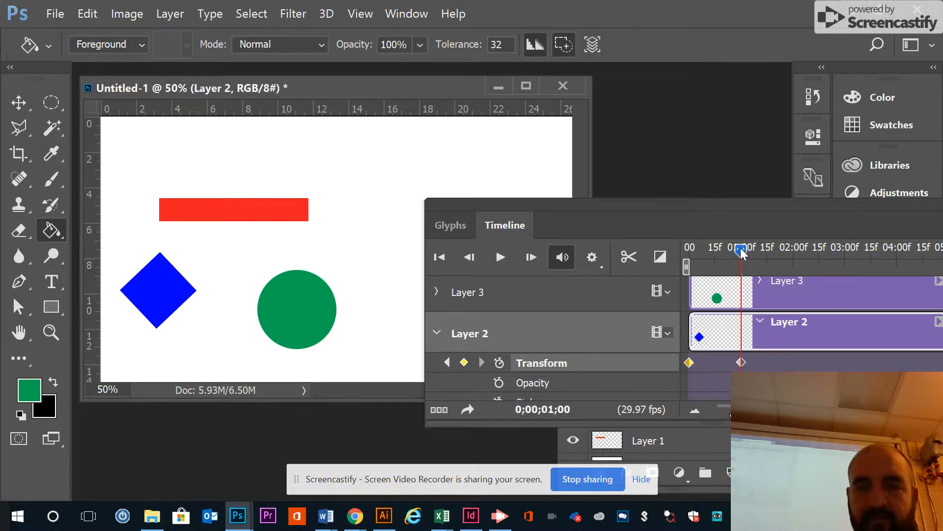
- At 0;00;02;16, transform the blue shape to about 114% width, 48% height and -122.6° rotation, placed on the other side of the green circle
drag(741, 252, 821, 274)
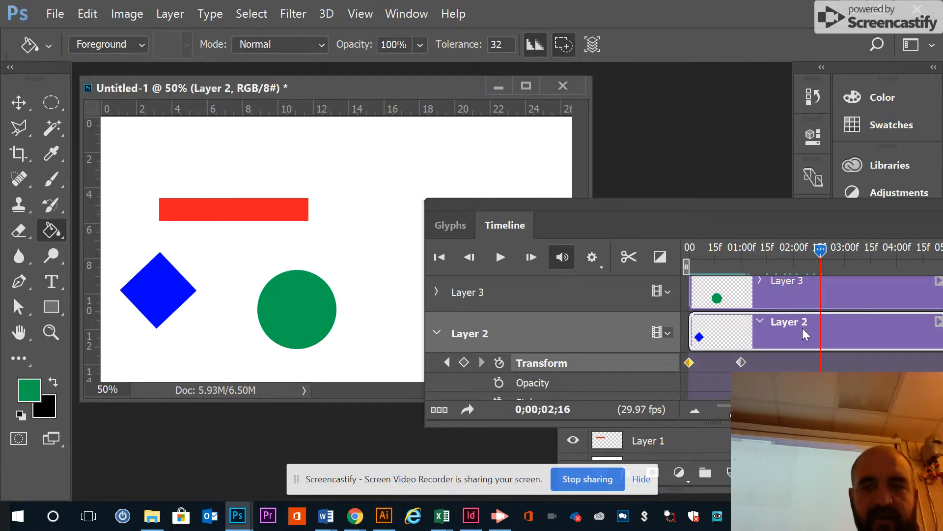
key(ctrl+t)
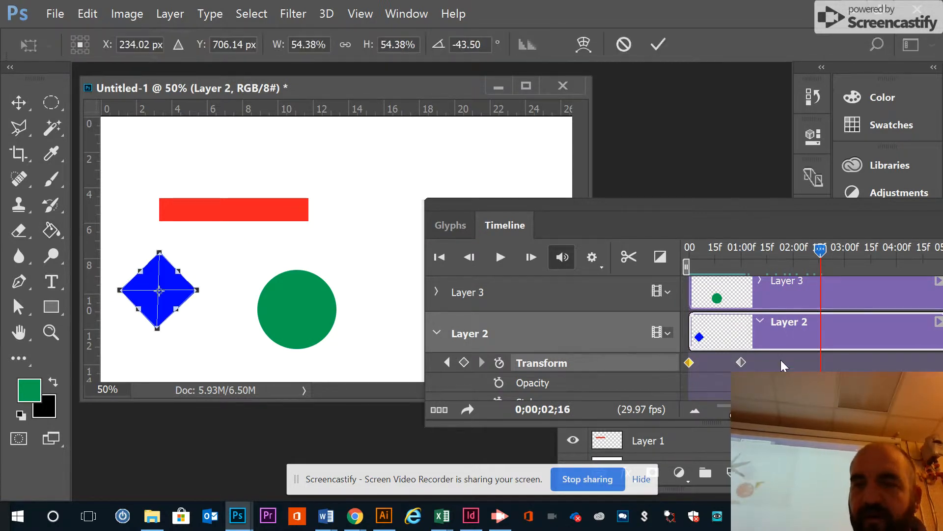
drag(214, 291, 172, 168)
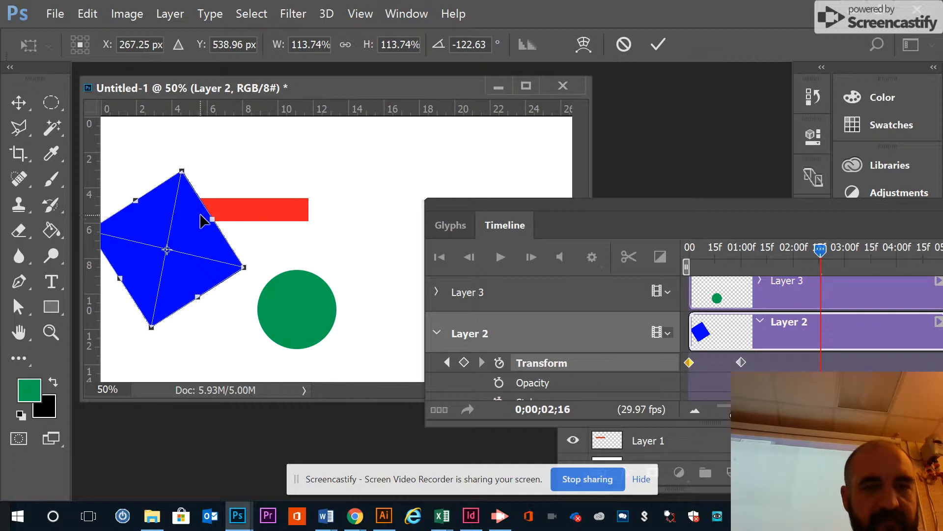
drag(212, 219, 410, 284)
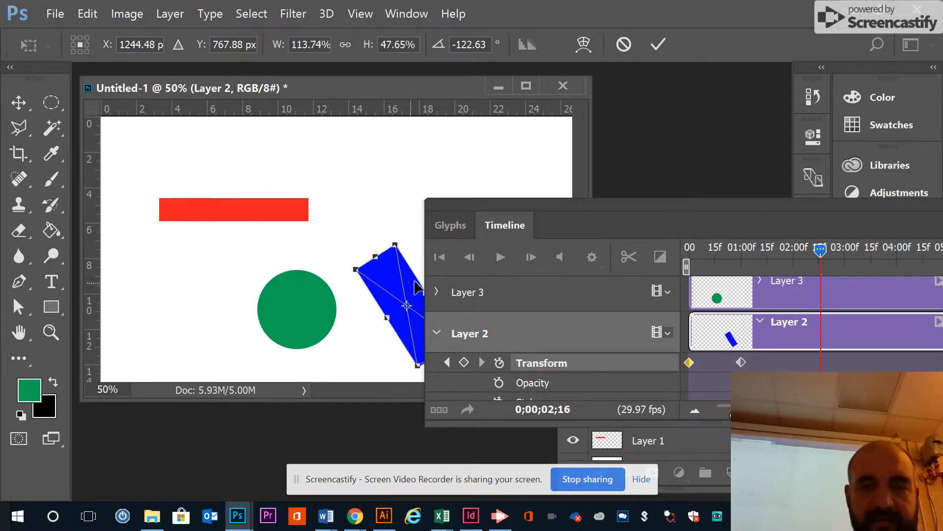
key(Return)
key(g)
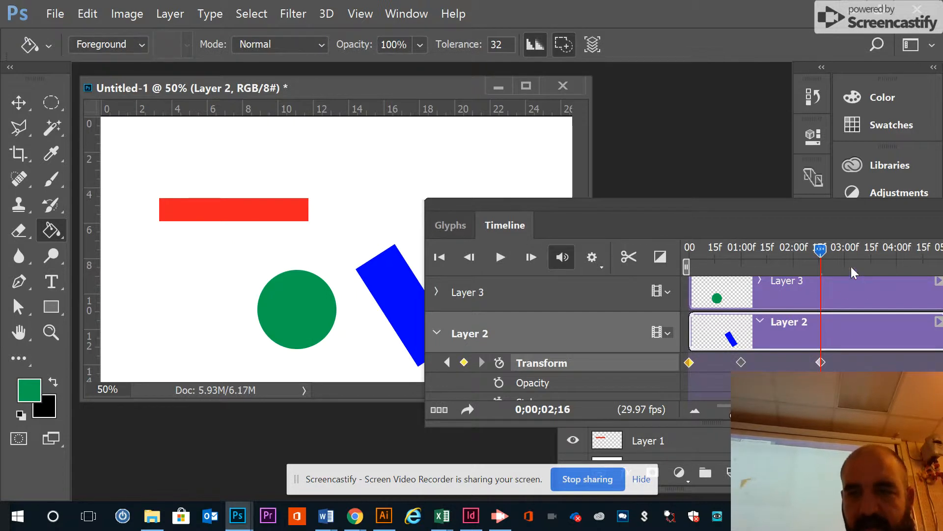
- Expand Layer 3's properties and enable Transform and Opacity keyframing for it at 0;00;02;15
drag(818, 254, 818, 277)
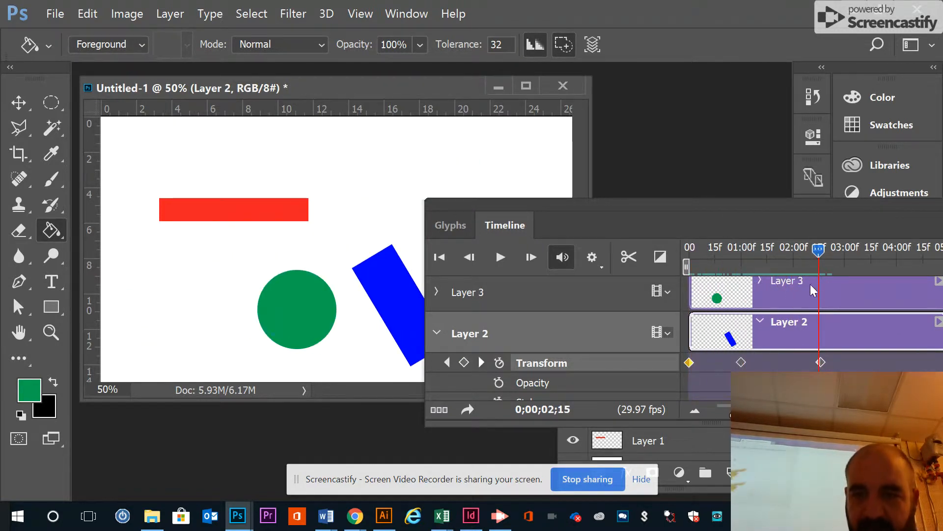
click(802, 300)
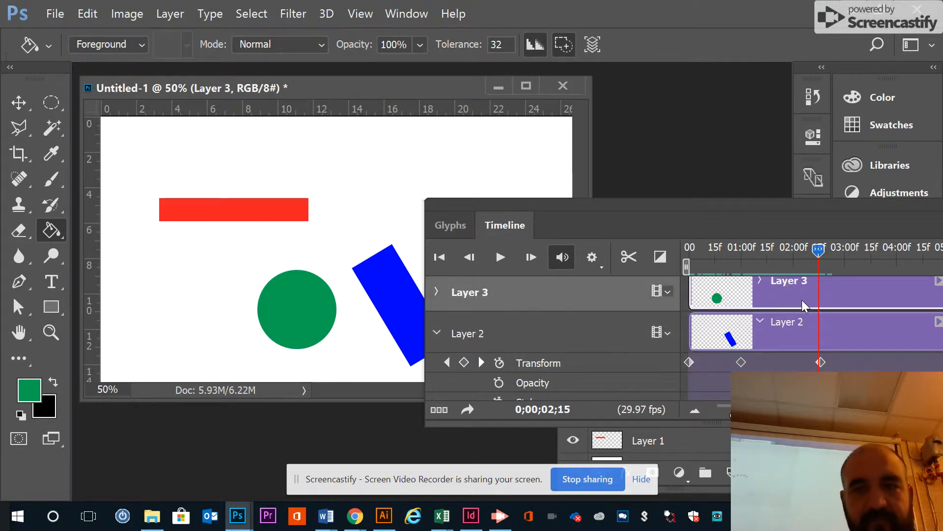
click(436, 292)
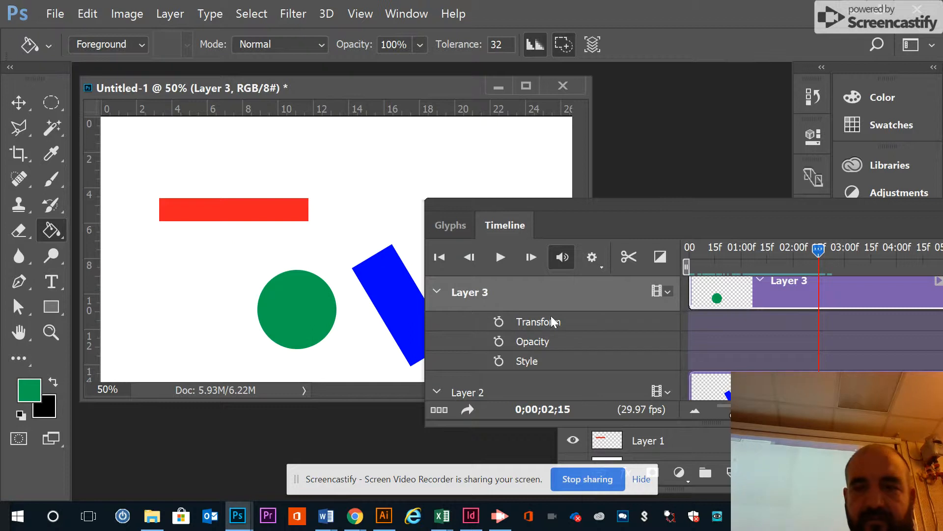
click(499, 322)
click(499, 342)
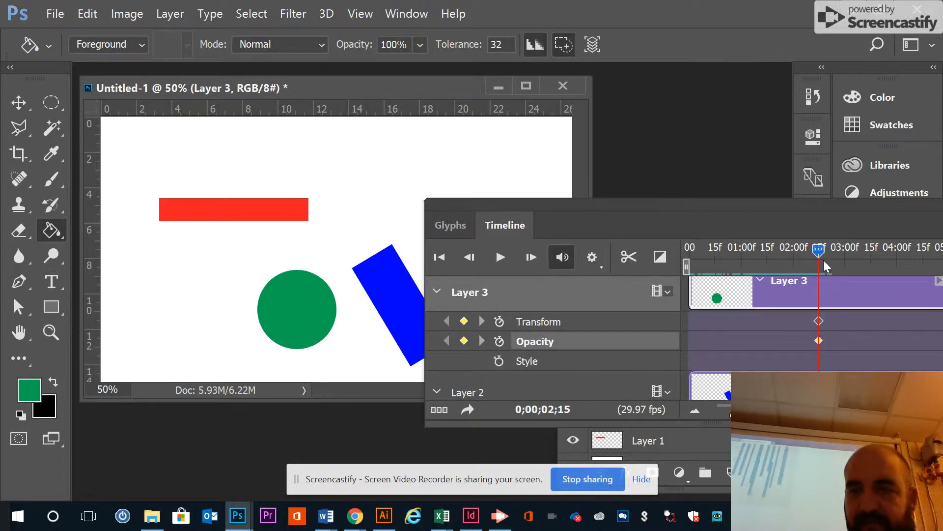
- At 0;00;01;05, enlarge the green circle to about 222% and move it to the canvas's upper right, around X 1421, Y 389 px
drag(818, 250, 751, 263)
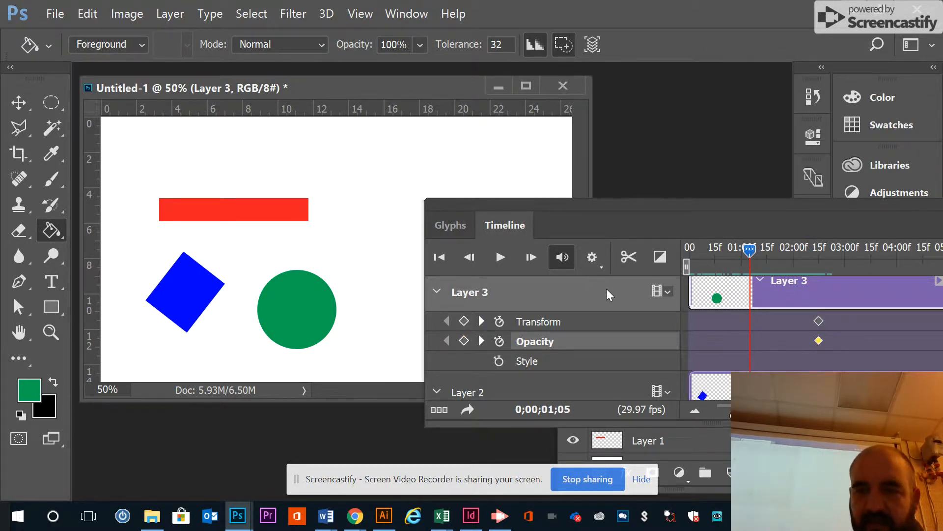
key(ctrl+t)
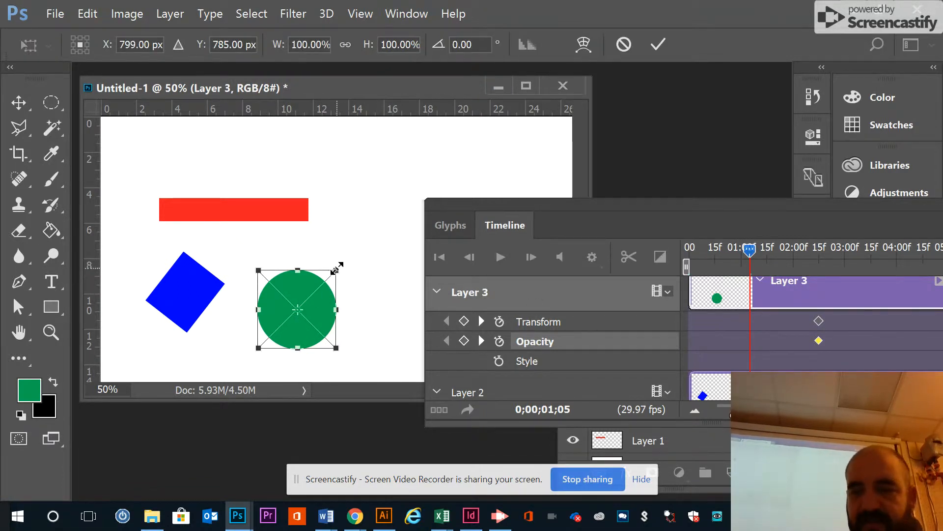
drag(337, 270, 431, 175)
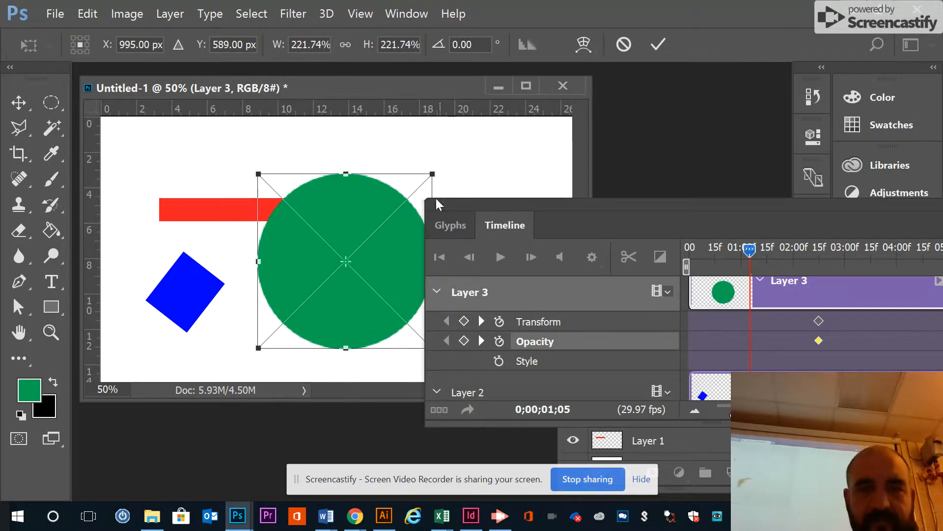
drag(372, 226, 476, 177)
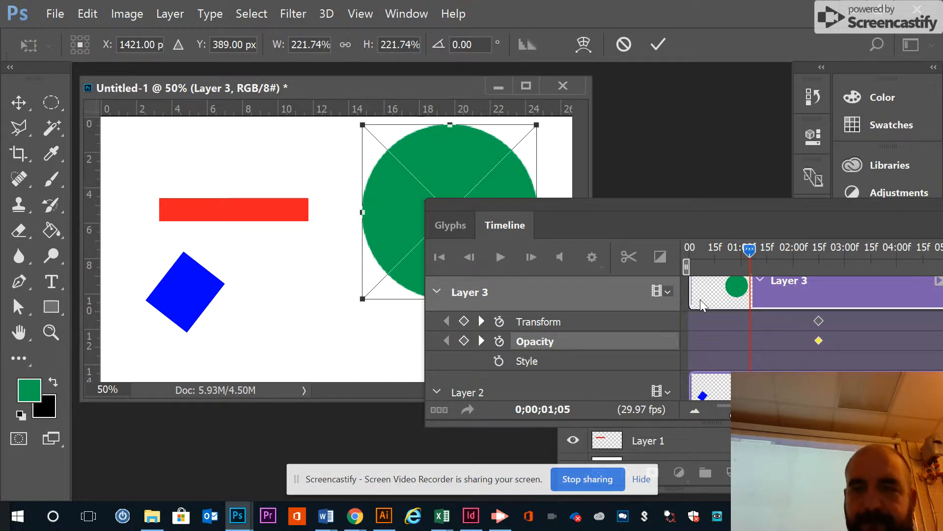
key(Return)
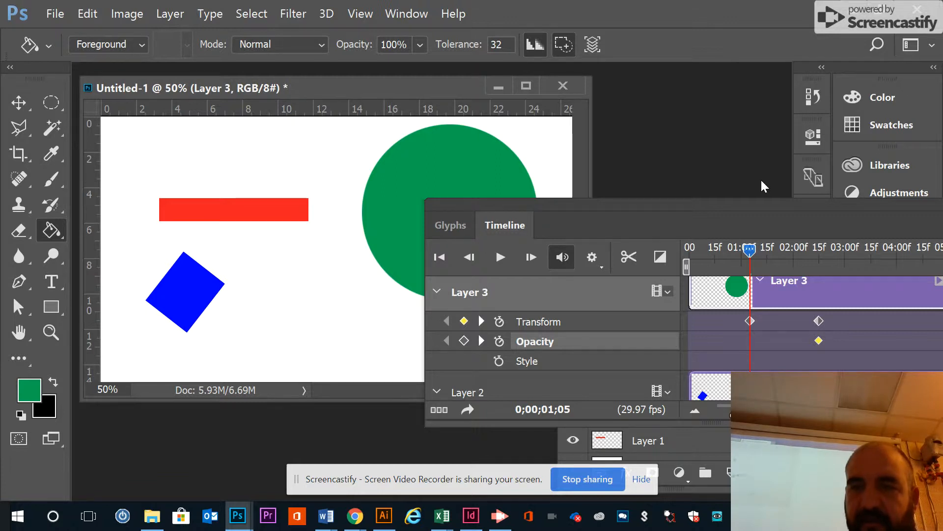
- Move the Timeline off the layers list and set Layer 3's opacity to 10% at 0;00;01;05
drag(767, 207, 381, 241)
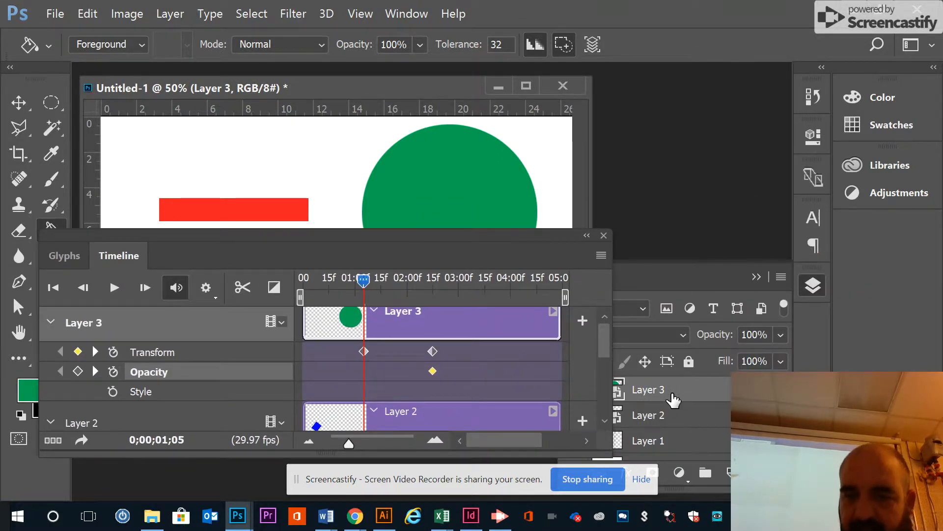
click(744, 335)
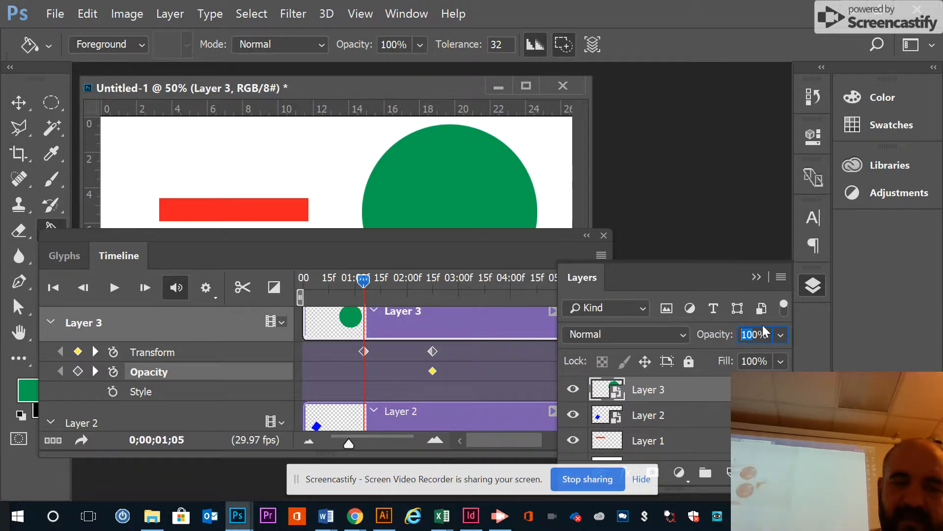
text(10)
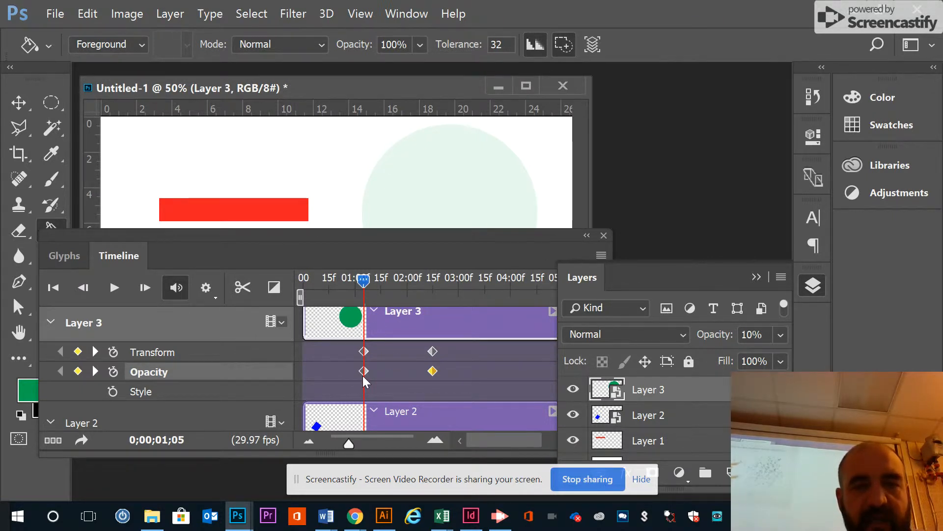
- At 0;00;00;01, shrink the green circle to about 98% and move it over the red bar, around X 661, Y 239 px
drag(363, 290, 305, 294)
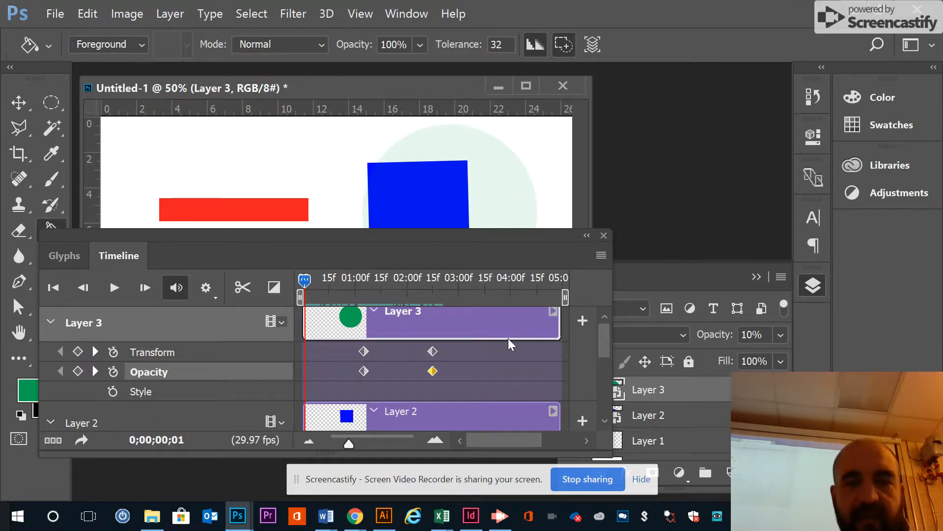
key(ctrl+t)
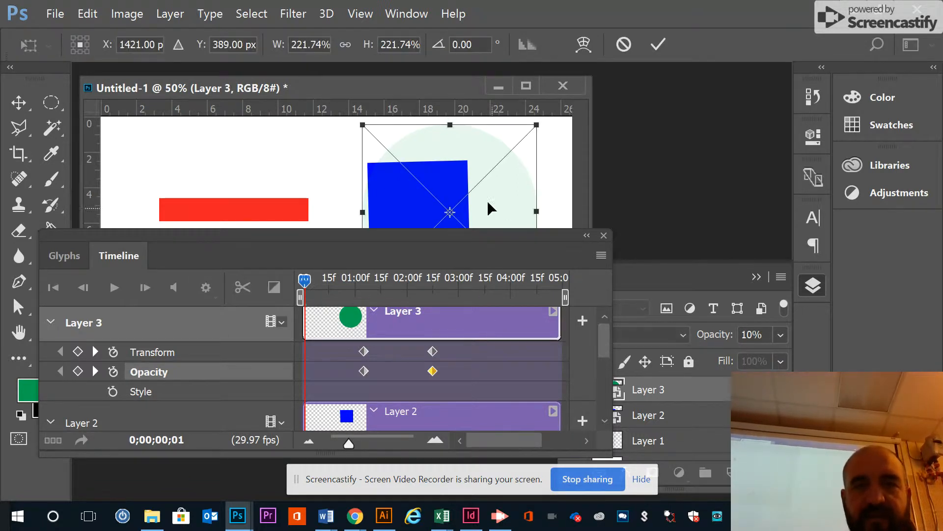
drag(535, 123, 440, 222)
key(shift+Left)
key(shift+Left)
key(shift+Left)
key(shift+Left)
key(shift+Left)
key(shift+Left)
key(shift+Left)
key(shift+Left)
key(shift+Left)
key(shift+Left)
key(shift+Left)
key(shift+Left)
key(shift+Left)
key(shift+Left)
key(shift+Left)
key(shift+Left)
key(shift+Left)
key(shift+Left)
key(shift+Left)
key(shift+Left)
key(shift+Left)
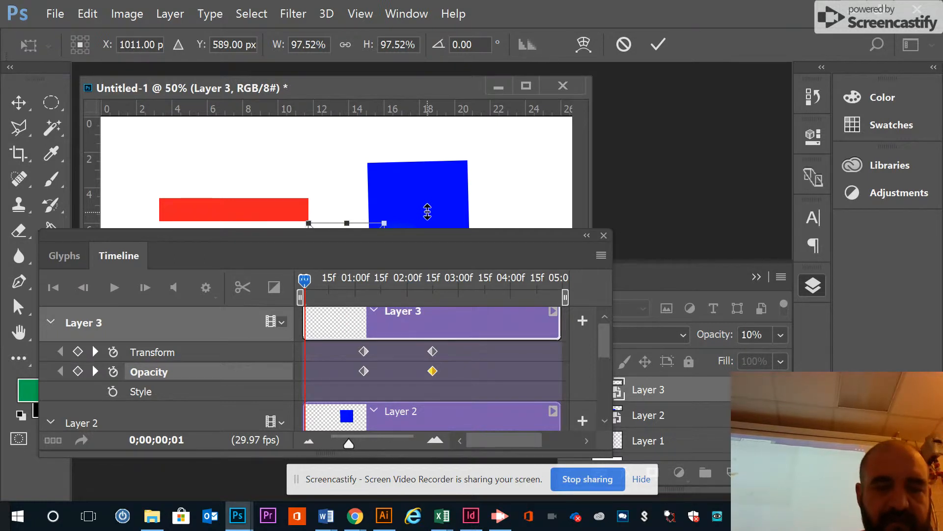
key(shift+Left)
key(shift+Left)
key(shift+Left)
key(shift+Left)
key(shift+Left)
key(shift+Left)
key(shift+Left)
key(shift+Left)
key(shift+Left)
key(shift+Left)
key(shift+Left)
key(shift+Left)
key(shift+Left)
key(shift+Left)
key(shift+Left)
key(shift+Left)
key(shift+Up)
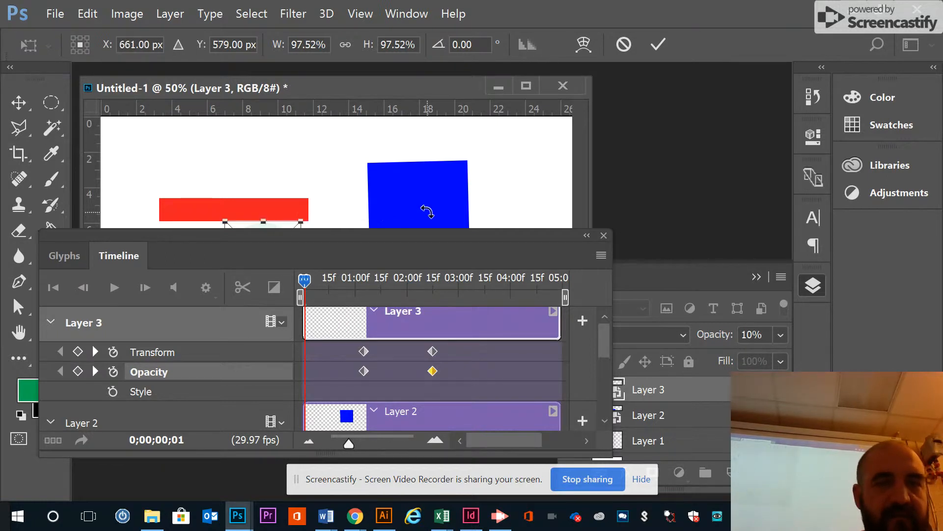
key(shift+Up)
key(shift+Up)
key(shift+Up)
key(shift+Up)
key(shift+Up)
key(shift+Up)
key(shift+Up)
key(shift+Up)
key(shift+Up)
key(shift+Up)
key(shift+Up)
key(shift+Up)
key(shift+Up)
key(shift+Up)
key(shift+Up)
key(shift+Up)
key(shift+Up)
key(shift+Up)
key(shift+Up)
key(shift+Up)
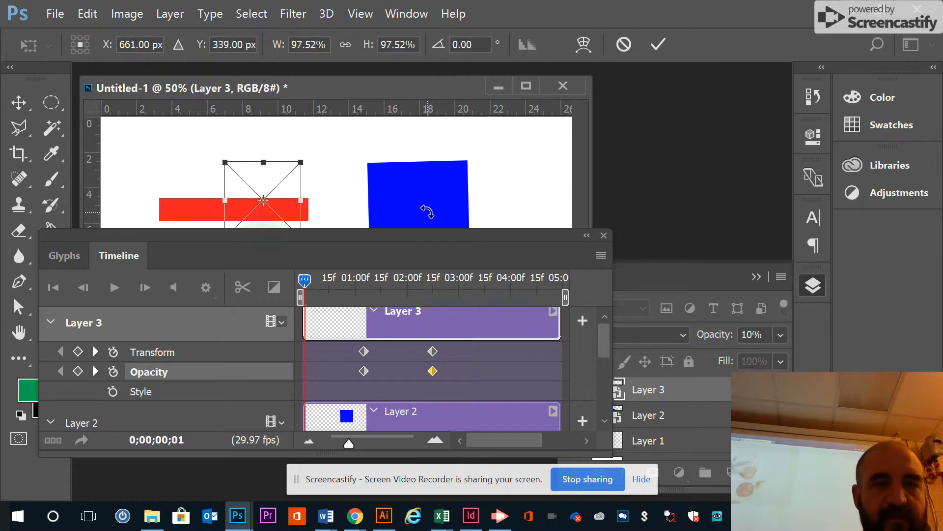
key(shift+Up)
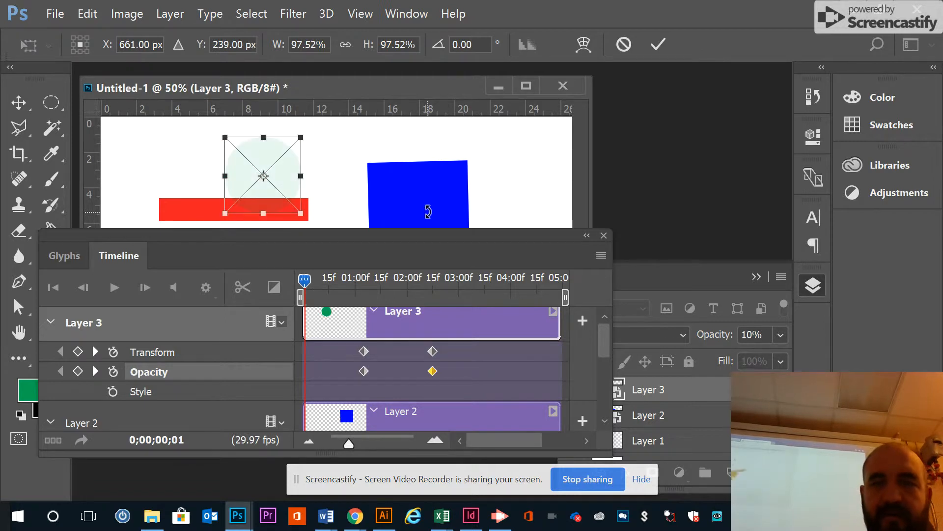
- Set Layer 3's opacity to 100% at 0;00;00;01 and commit the green circle's transform
click(754, 335)
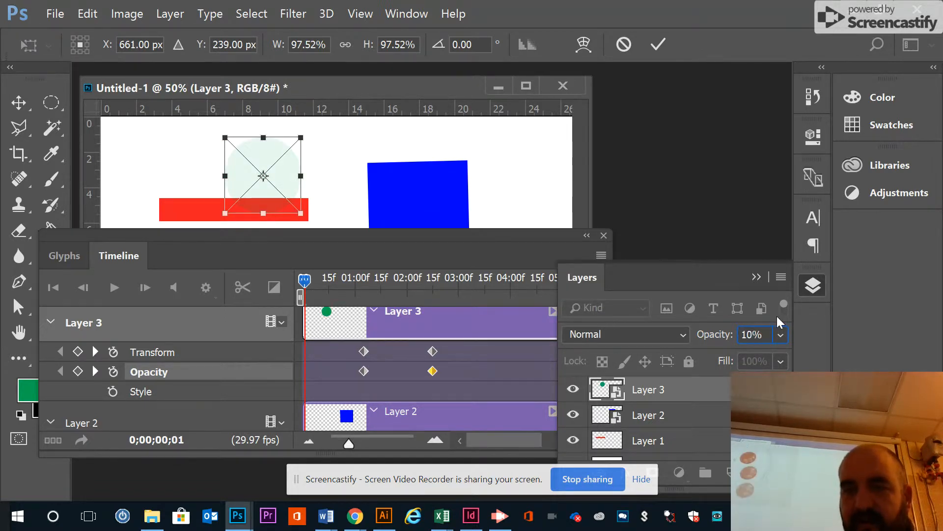
text(0)
key(Return)
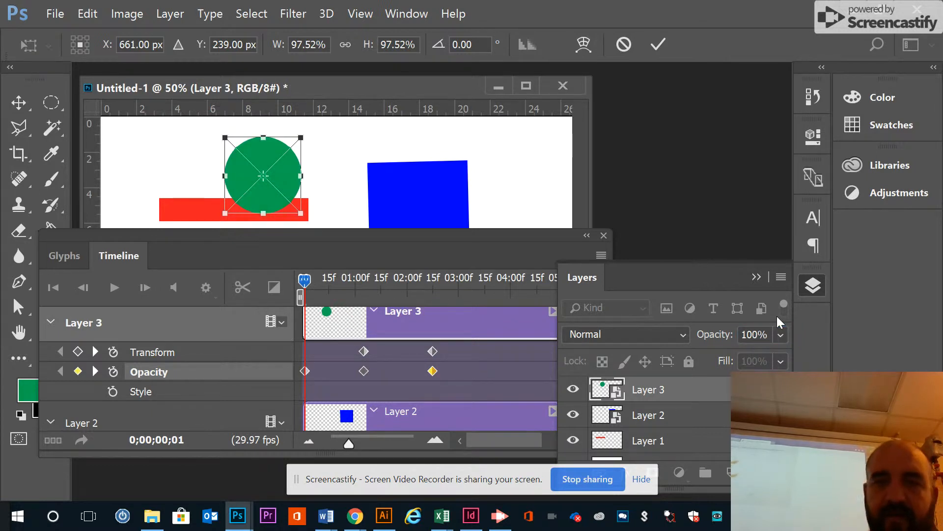
key(Return)
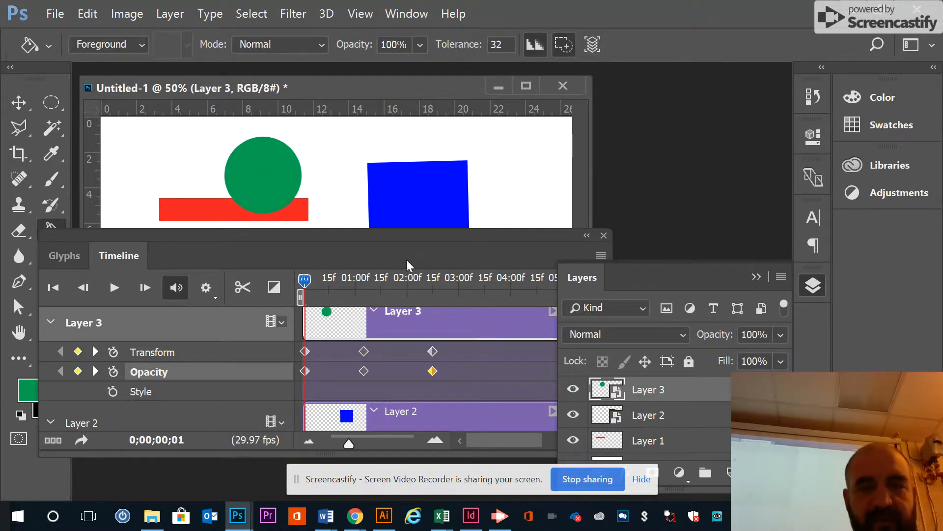
- Reposition the Timeline to uncover the canvas and enable Position keyframing for Layer 1 at 0;00;02;18
click(256, 248)
drag(304, 278, 436, 283)
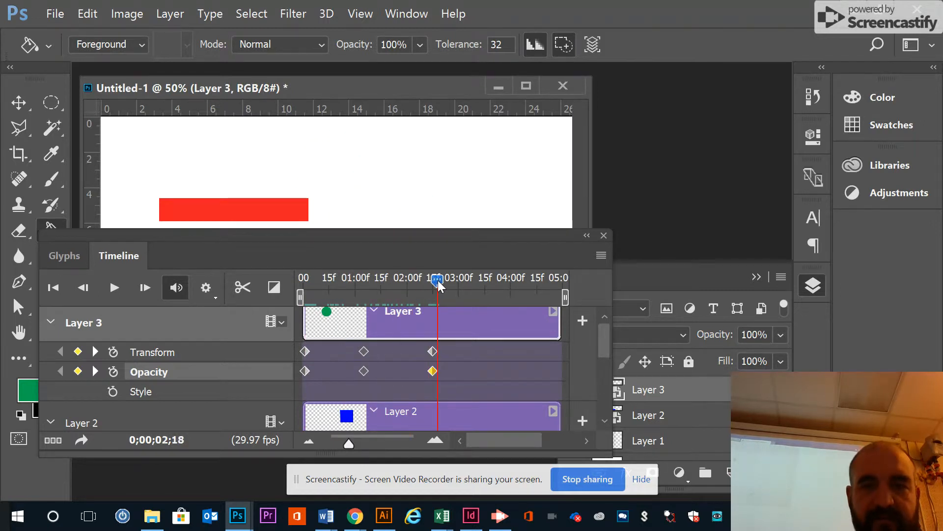
drag(343, 238, 609, 212)
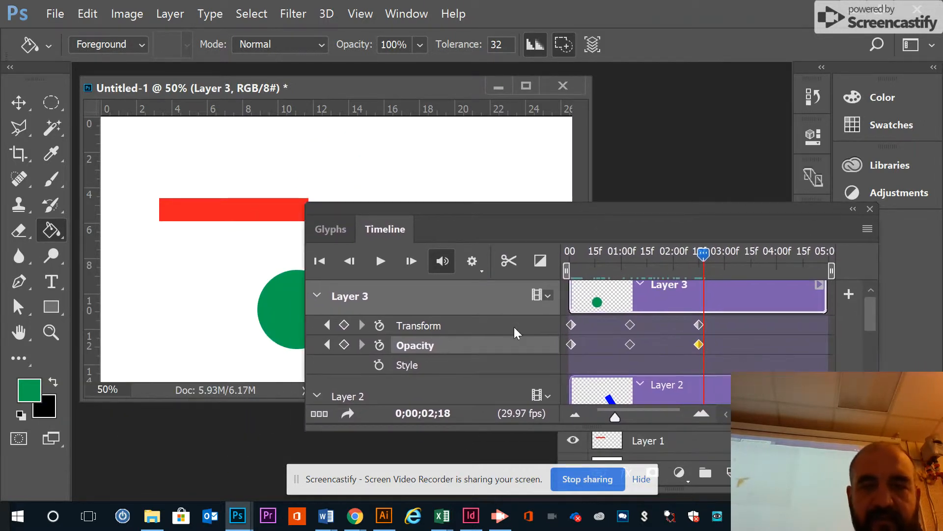
drag(511, 218, 511, 142)
drag(872, 253, 875, 301)
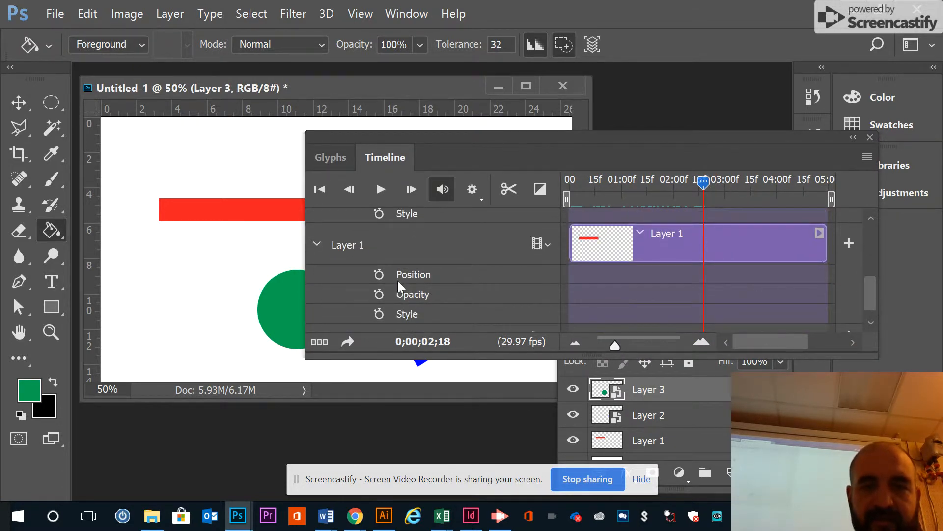
click(382, 276)
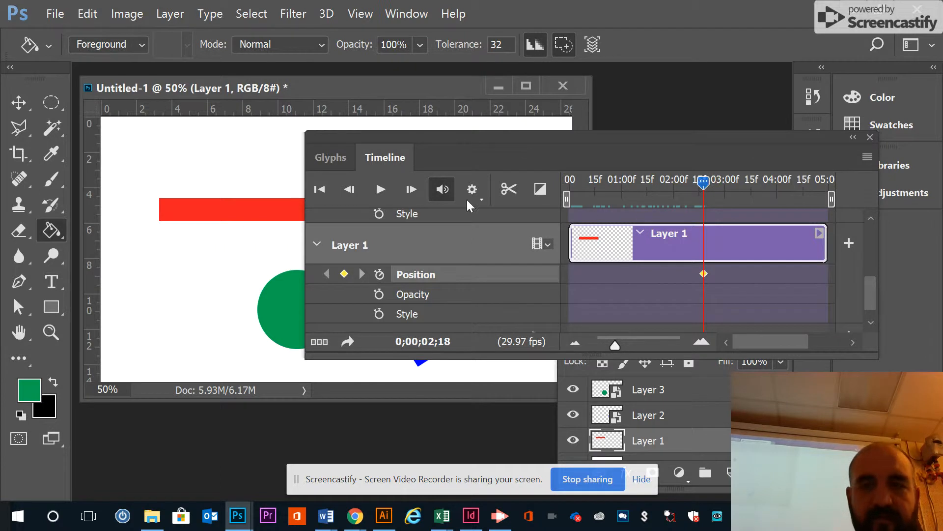
- At 0;00;01;14, move the red bar to the lower part of the canvas, centered around X 584, Y 899 px
click(18, 102)
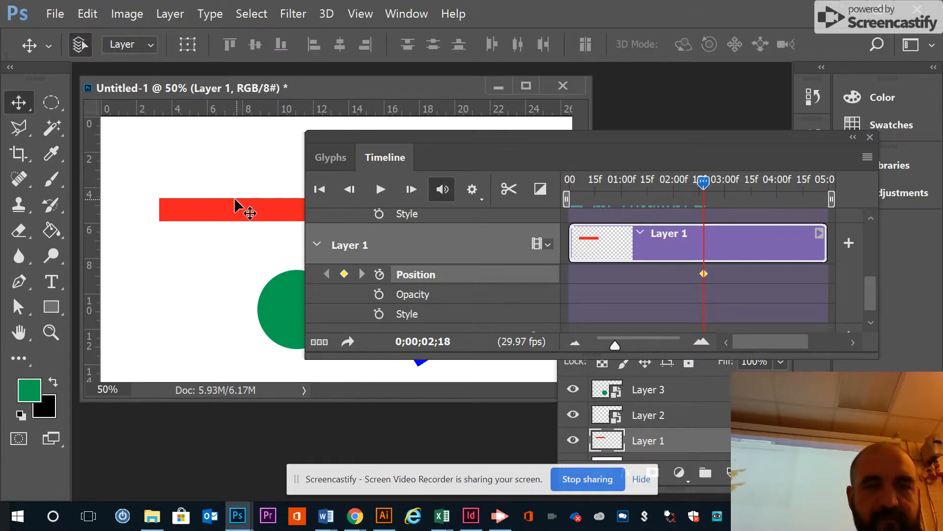
drag(691, 187, 645, 192)
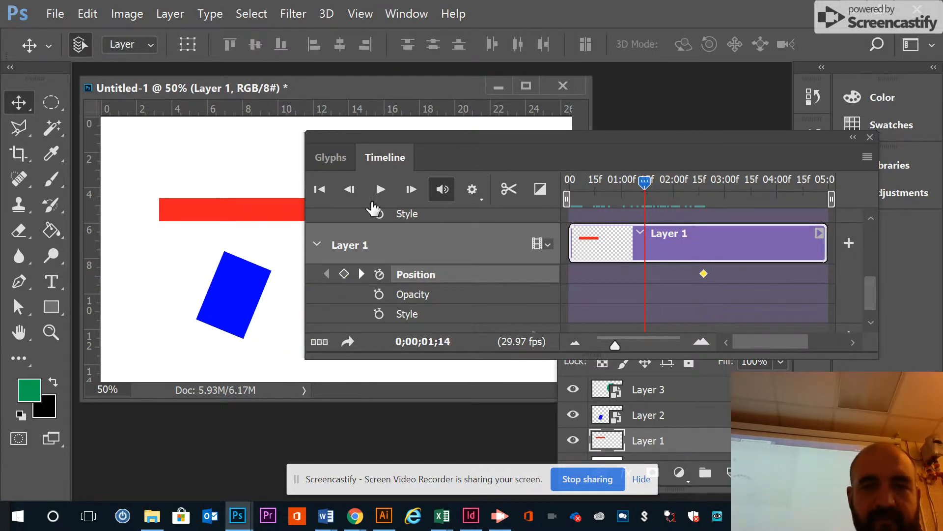
drag(270, 215, 284, 344)
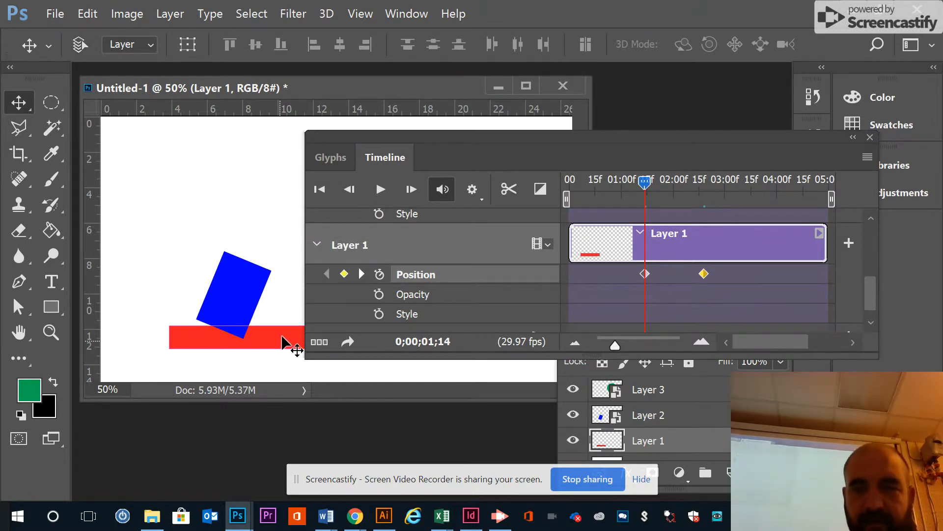
- Free-transform the red bar at 0;00;01;14, rotating it 60° and enlarging it to about 122%
key(ctrl+t)
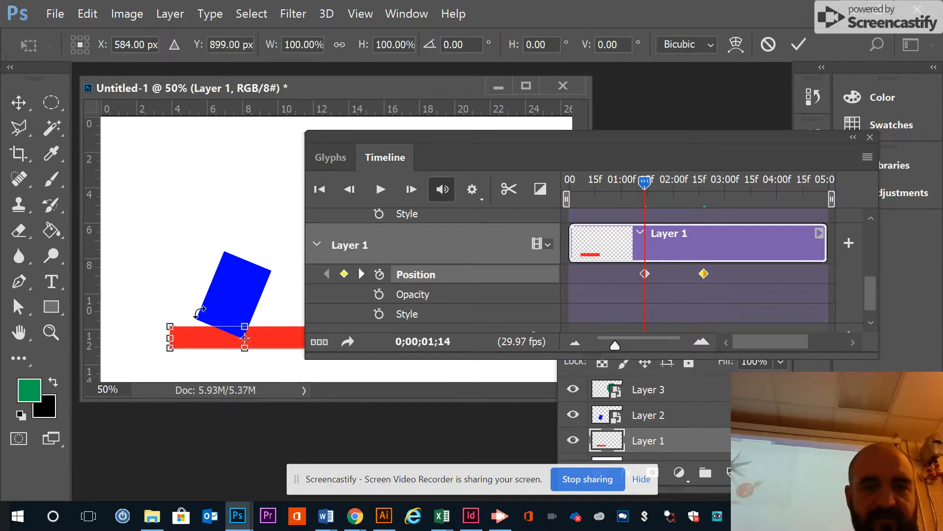
drag(138, 314, 208, 225)
drag(219, 264, 315, 185)
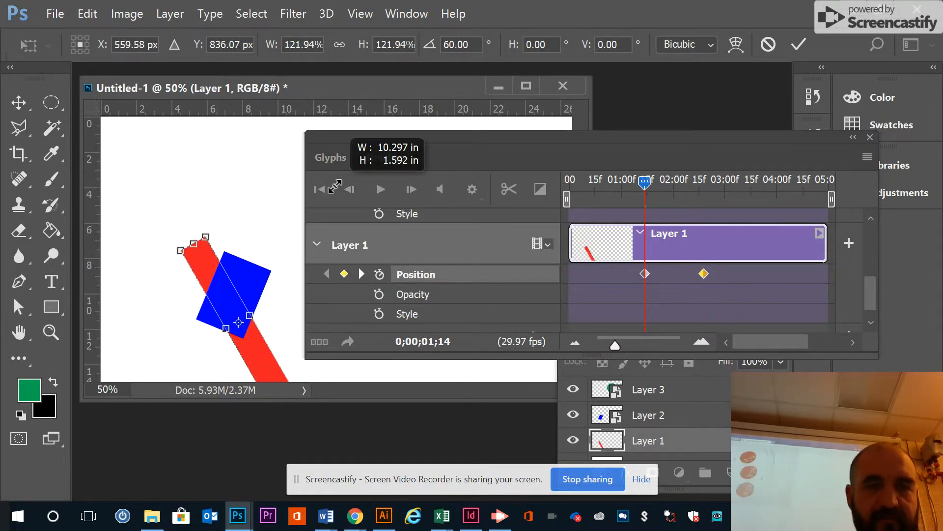
key(Return)
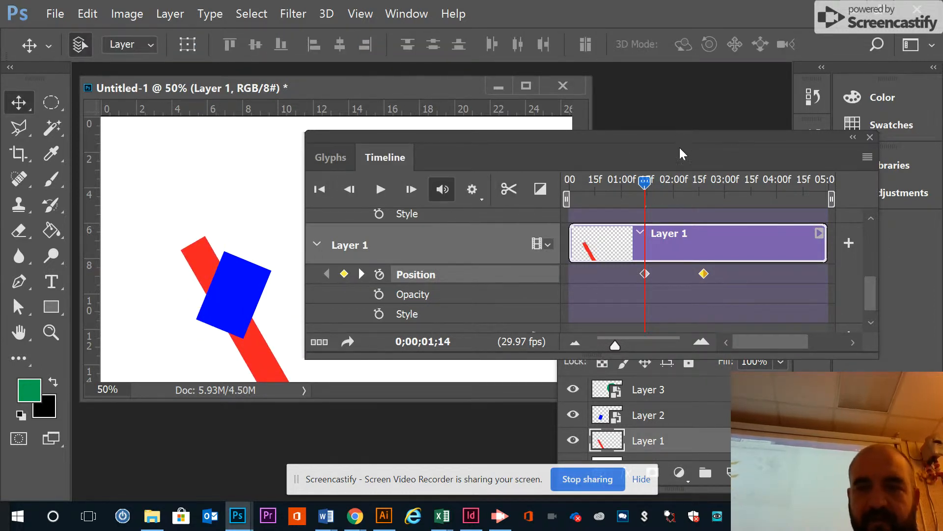
- Add a new blank video layer above Layer 1 and shift its clip to the start of the timeline
mouse_move(645, 183)
mouse_down()
mouse_move(706, 187)
mouse_move(643, 196)
mouse_up()
drag(597, 137, 393, 278)
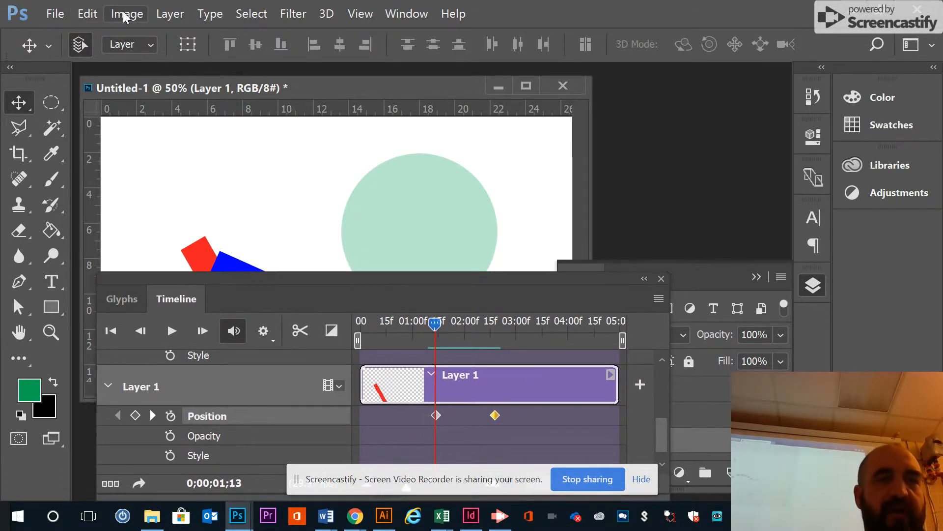
click(156, 15)
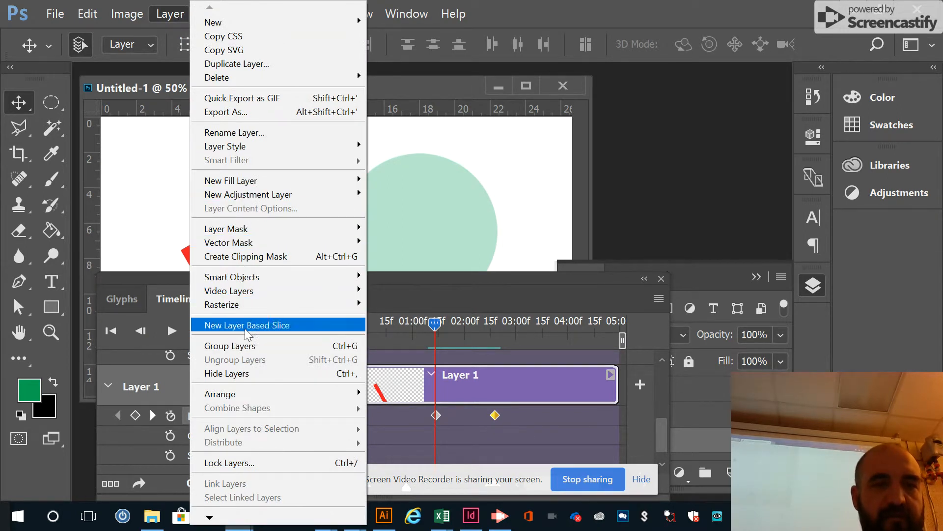
mouse_move(272, 297)
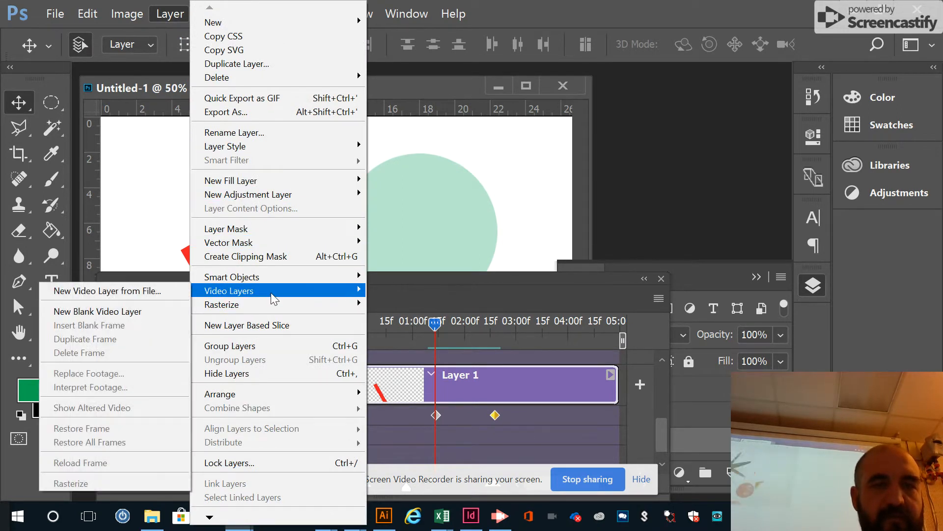
click(135, 319)
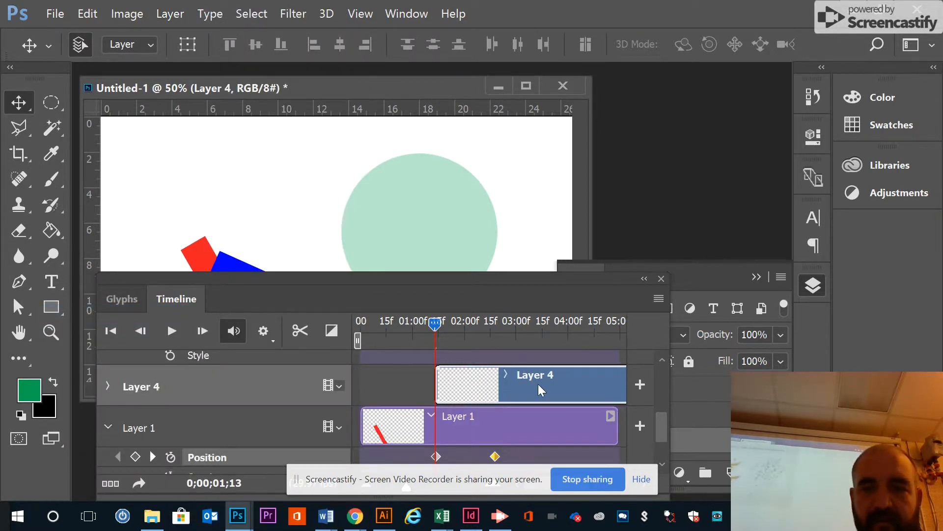
drag(519, 390, 455, 387)
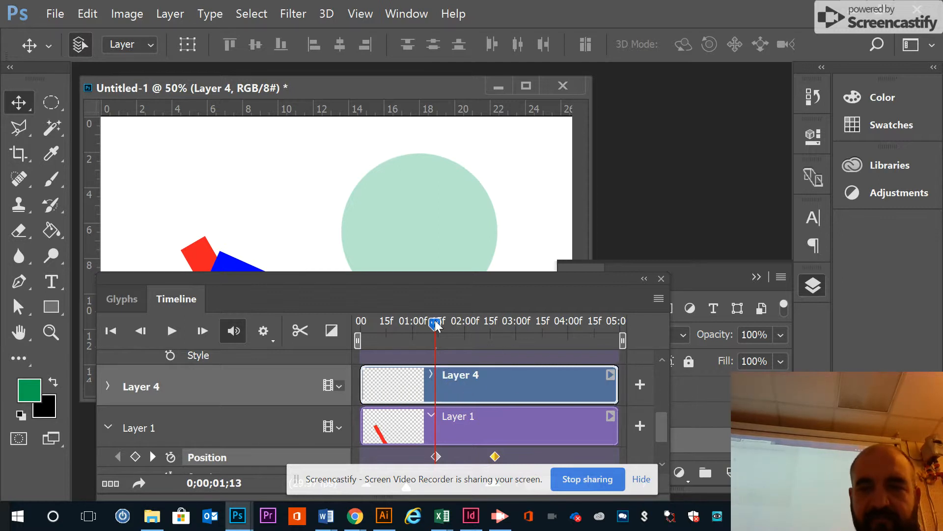
- At 0;00;02;09, paint a short green stroke on the blank video layer's upper canvas area with a 45 px round brush
drag(435, 328, 480, 331)
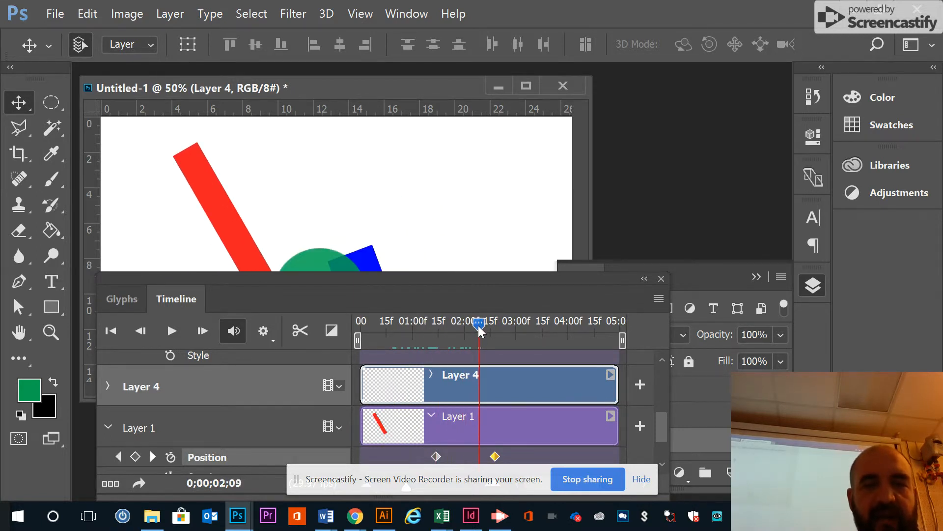
click(51, 179)
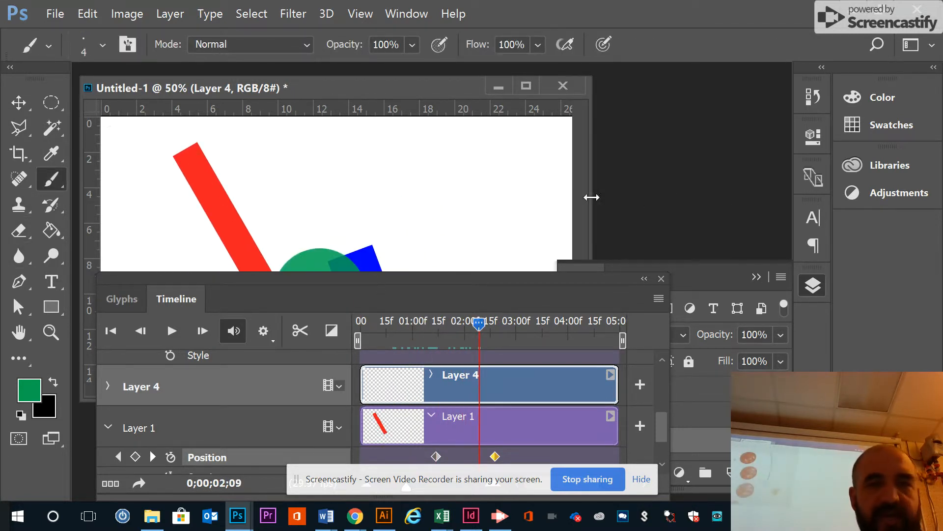
mouse_move(408, 176)
mouse_down()
mouse_move(431, 181)
mouse_move(444, 219)
mouse_up()
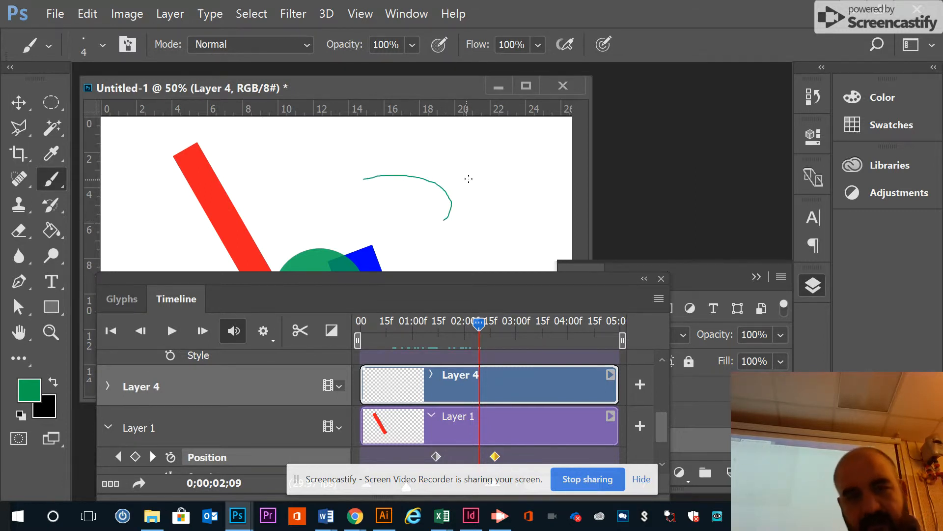
key(ctrl+z)
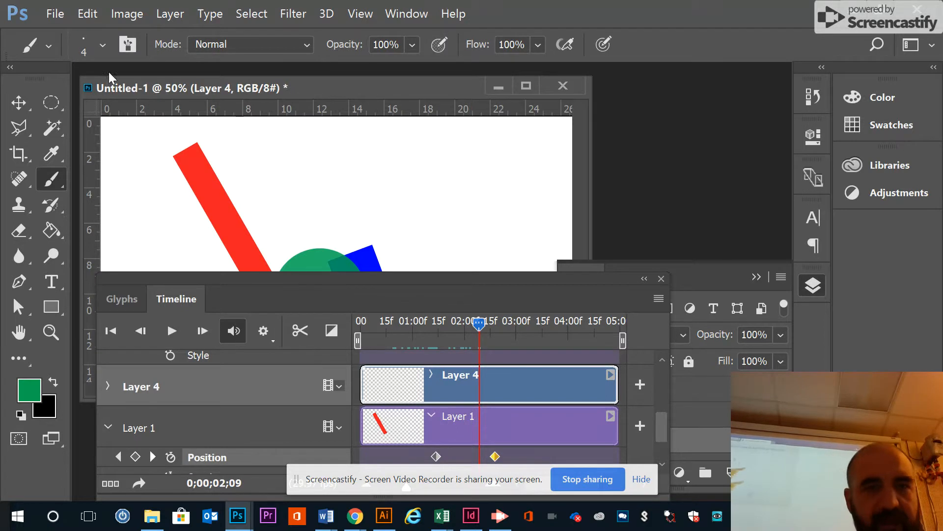
click(103, 45)
click(137, 103)
drag(352, 163, 367, 167)
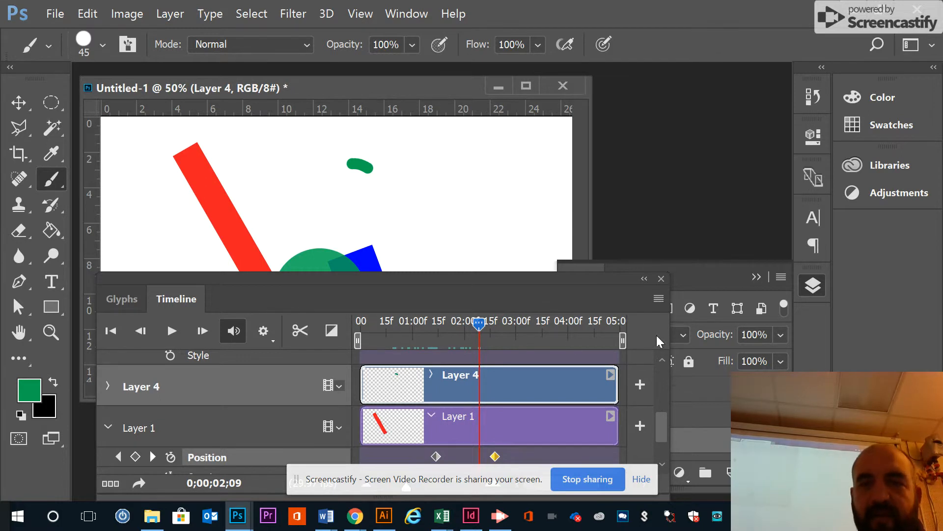
- Enable onion skins for the timeline and move the Timeline lower to uncover more of the canvas
click(658, 300)
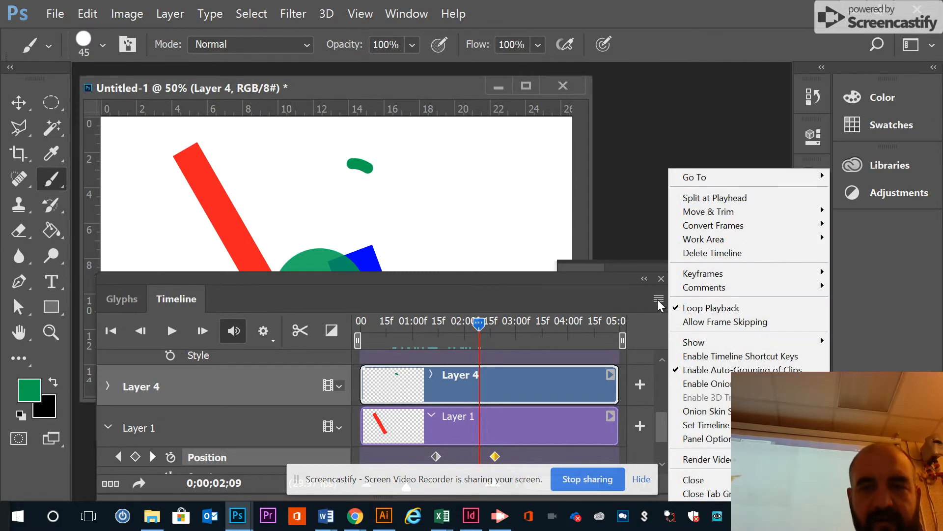
click(724, 388)
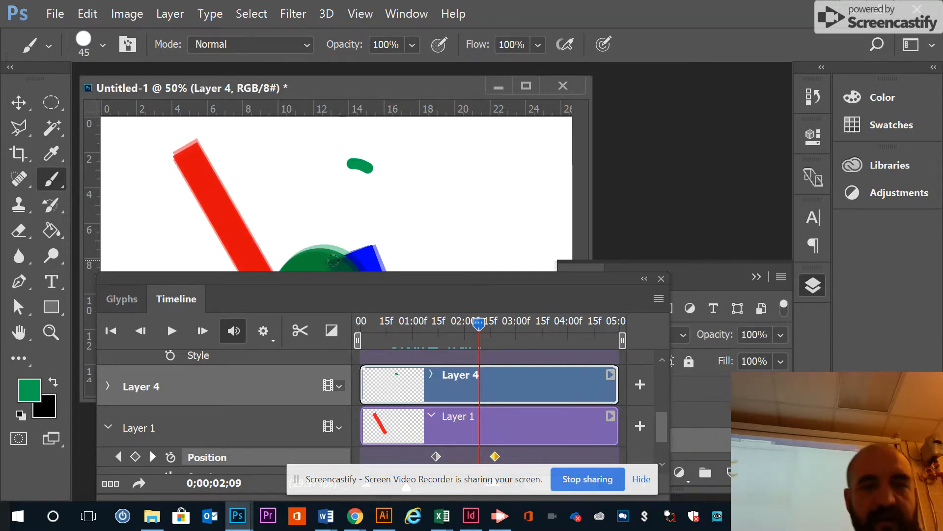
drag(335, 282, 331, 317)
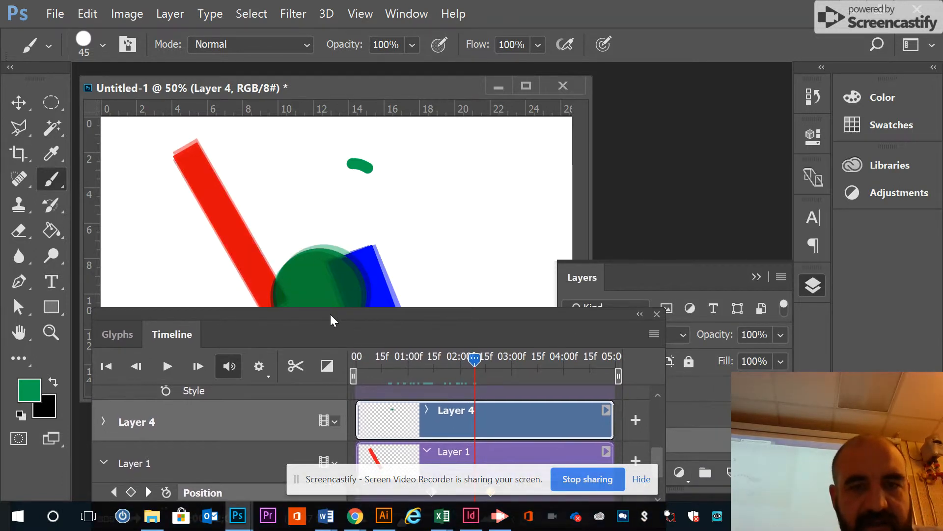
mouse_move(426, 318)
mouse_down()
mouse_move(432, 289)
mouse_move(432, 302)
mouse_up()
- Review the Onion Skin Options, including frame counts, spacing, opacity and blend mode, and accept the settings
click(660, 321)
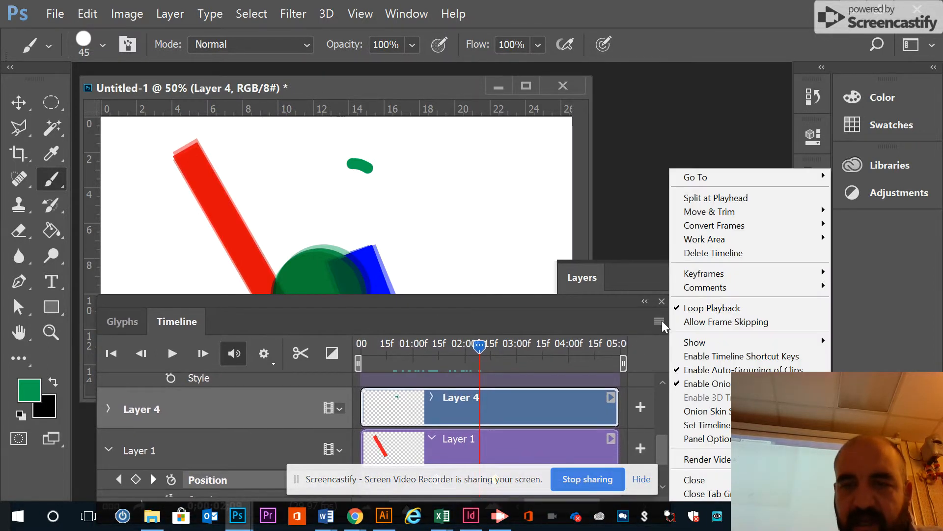
click(716, 413)
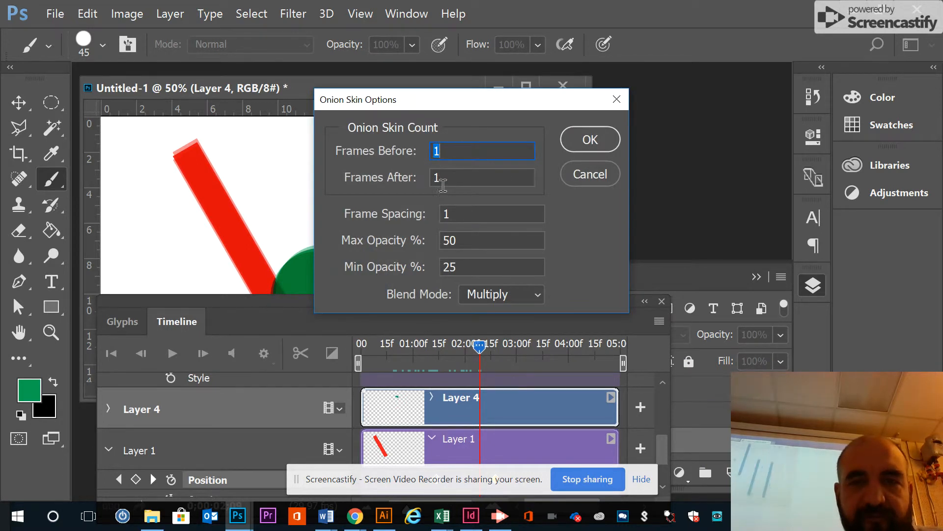
click(592, 143)
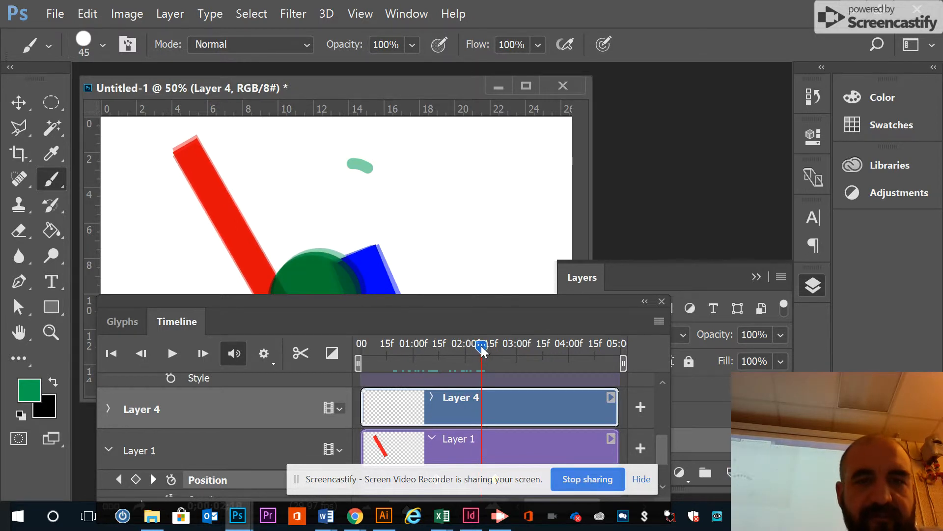
- On three successive frames from 0;00;02;10, paint overlapping green strokes on Layer 4, each advancing further down and right from the onion-skinned stroke
drag(479, 348, 483, 350)
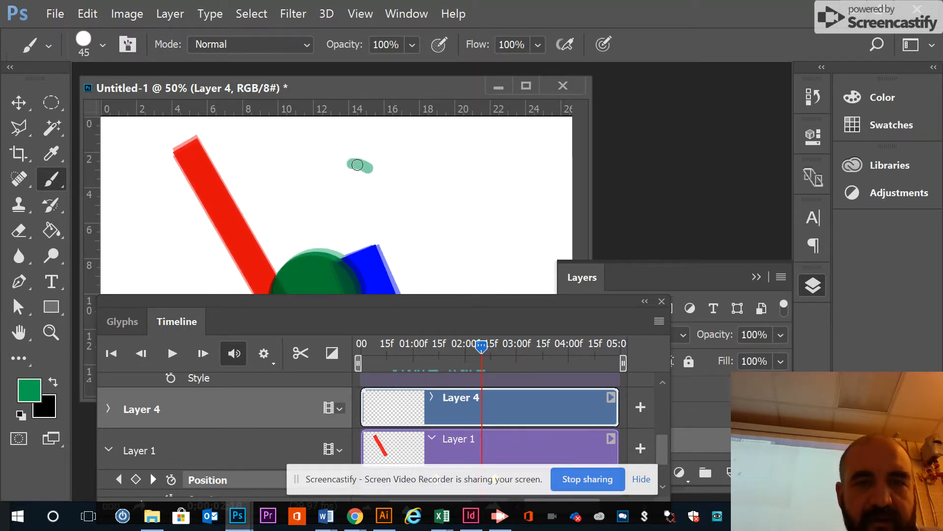
drag(364, 166, 372, 170)
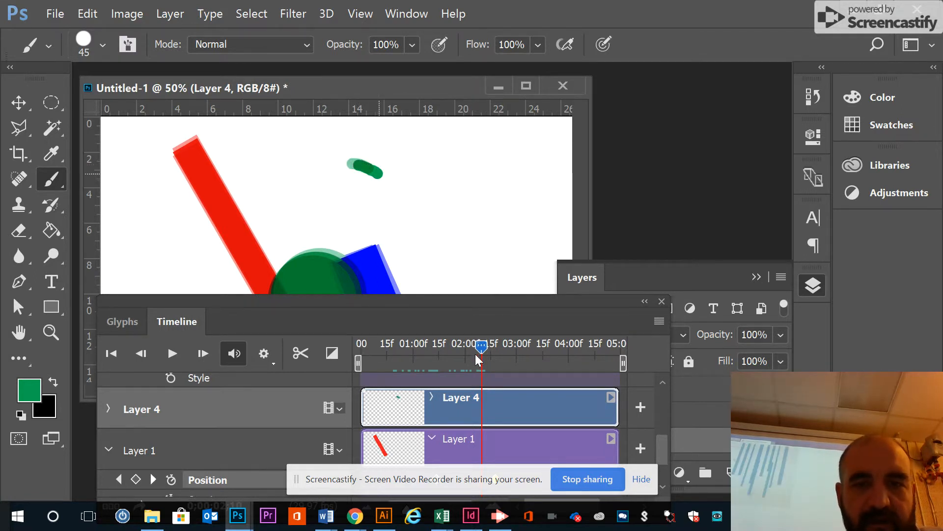
drag(482, 346, 484, 350)
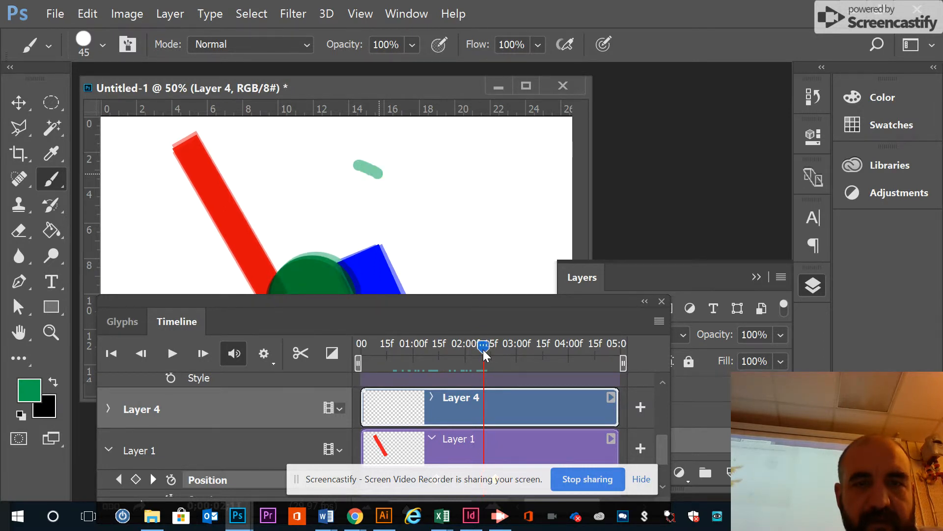
drag(367, 168, 400, 187)
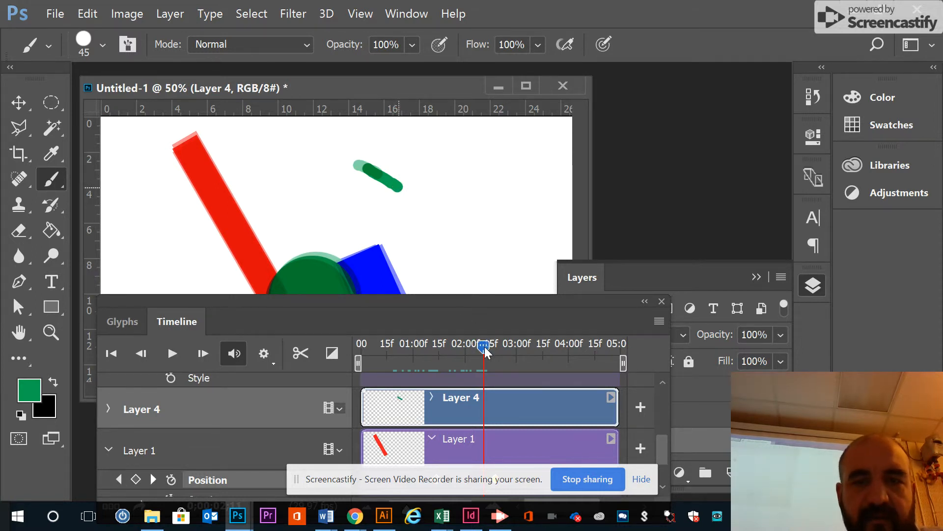
drag(484, 347, 487, 350)
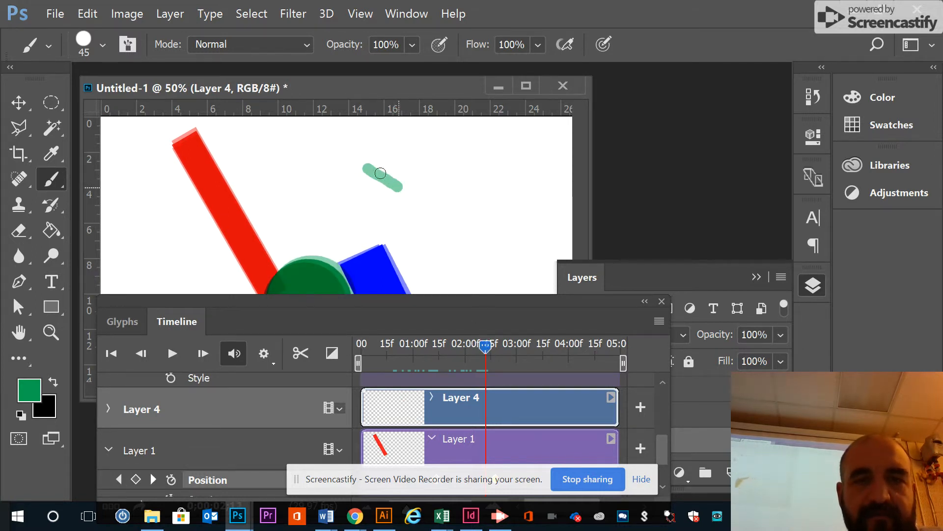
drag(380, 175, 423, 199)
- Advance through the next two frames, painting a longer green diagonal stroke on each that continues the line toward the canvas's lower right
drag(482, 344, 486, 344)
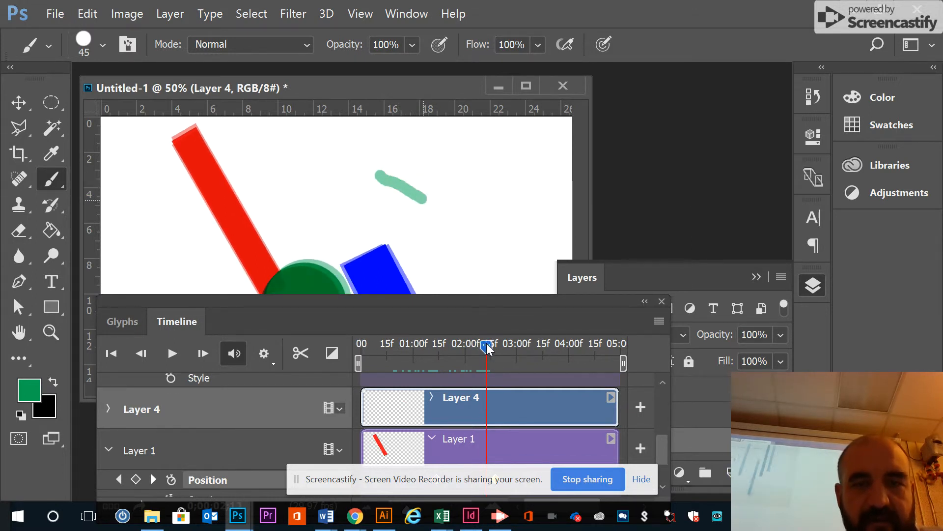
click(399, 186)
drag(401, 186, 451, 213)
drag(486, 346, 489, 347)
drag(415, 196, 485, 241)
- Paint green strokes on the three frames from 0;00;02;15, extending the line downward and curling its end back to the left
drag(490, 346, 490, 347)
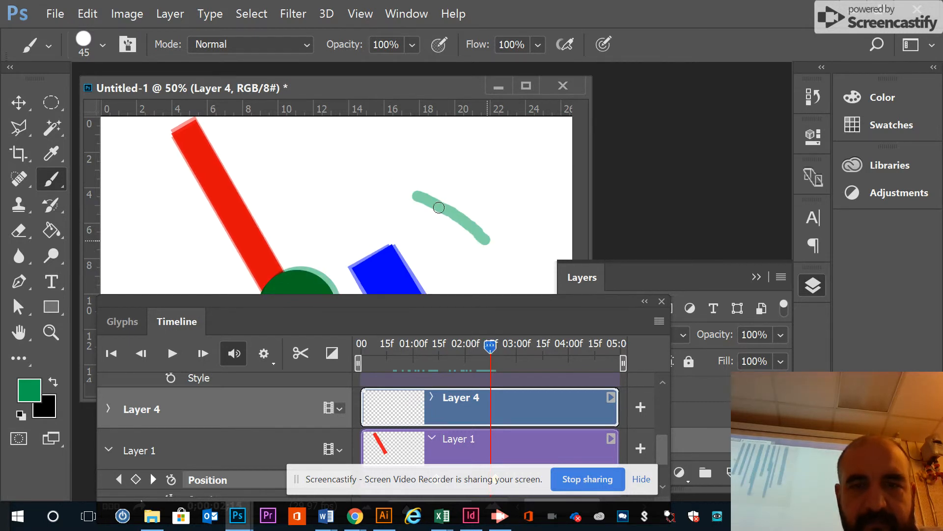
drag(477, 229, 488, 240)
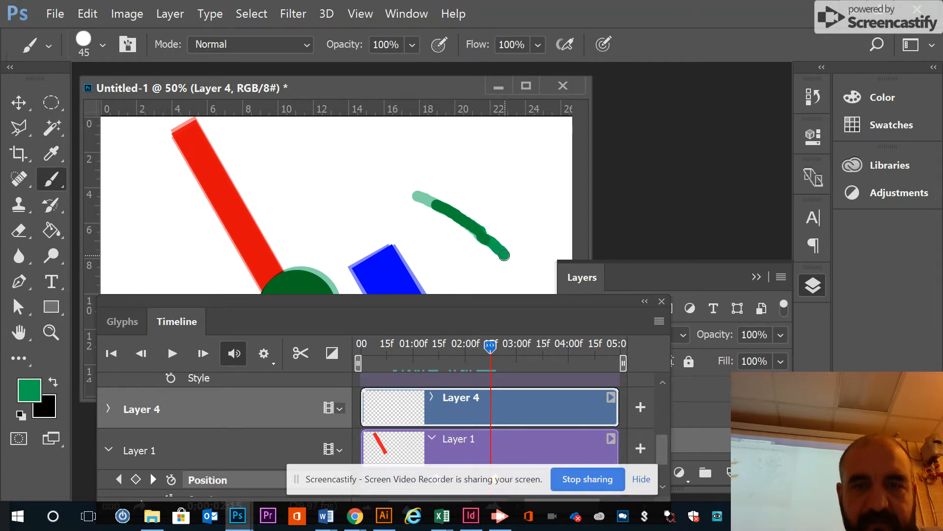
drag(491, 347, 492, 347)
mouse_move(451, 213)
mouse_down()
mouse_move(502, 254)
mouse_move(509, 269)
mouse_move(488, 281)
mouse_up()
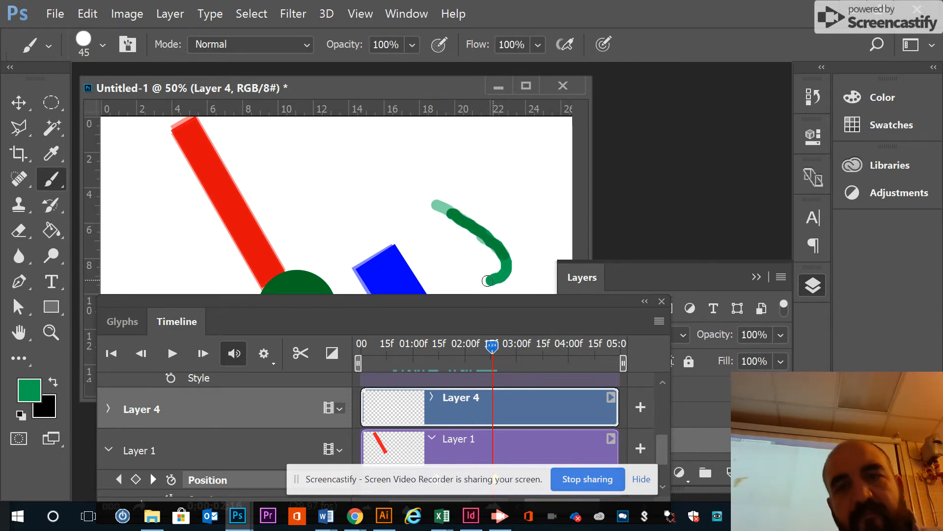
drag(492, 347, 494, 348)
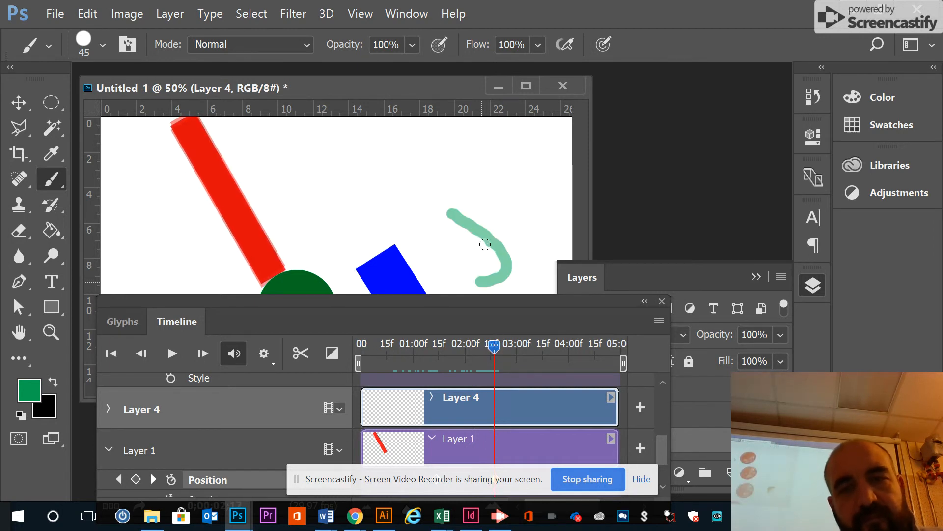
mouse_move(492, 243)
mouse_down()
mouse_move(508, 257)
mouse_move(504, 270)
mouse_move(476, 284)
mouse_move(448, 266)
mouse_move(450, 255)
mouse_up()
- Scrub back to an earlier painted frame and disable onion skins for the timeline
mouse_move(495, 347)
mouse_down()
mouse_move(478, 347)
mouse_move(488, 348)
mouse_up()
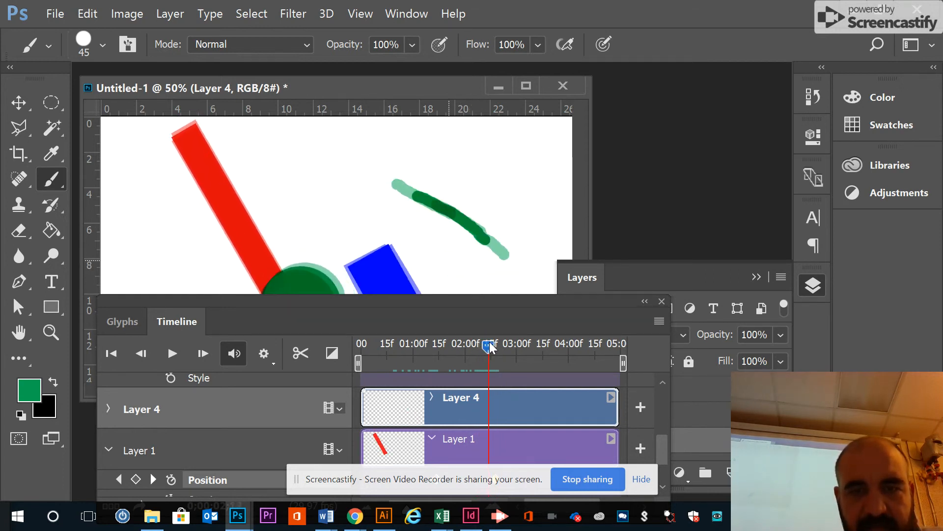
click(659, 320)
click(701, 384)
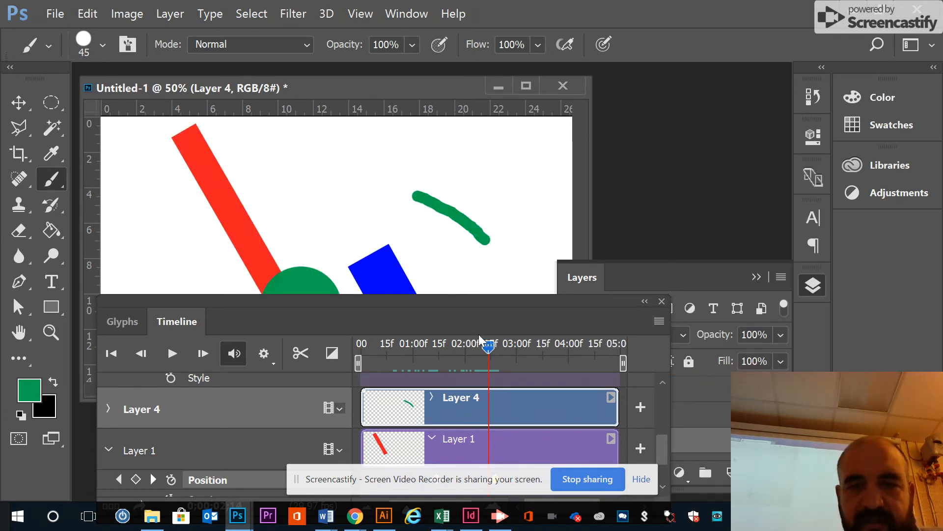
- Play the animation from near the start of the timeline and move the Timeline lower to uncover the canvas
drag(488, 347, 368, 350)
key(space)
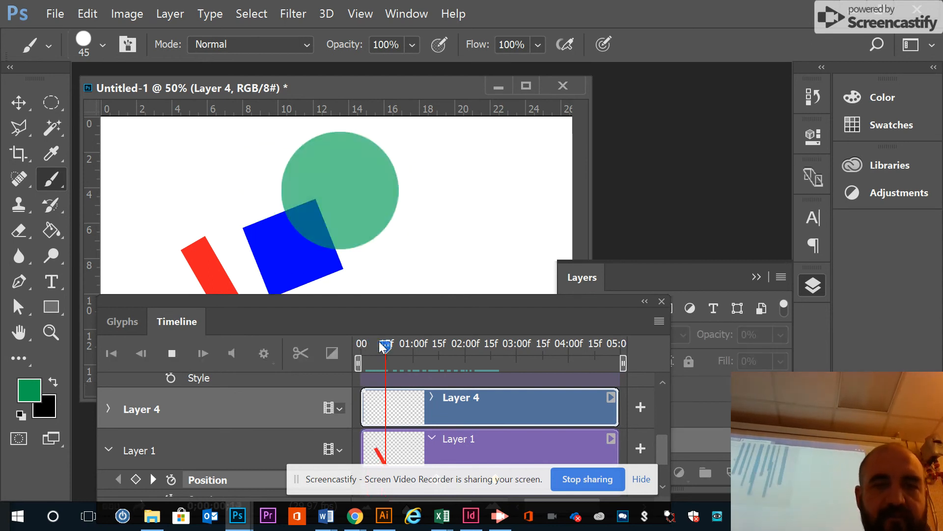
drag(448, 305, 422, 406)
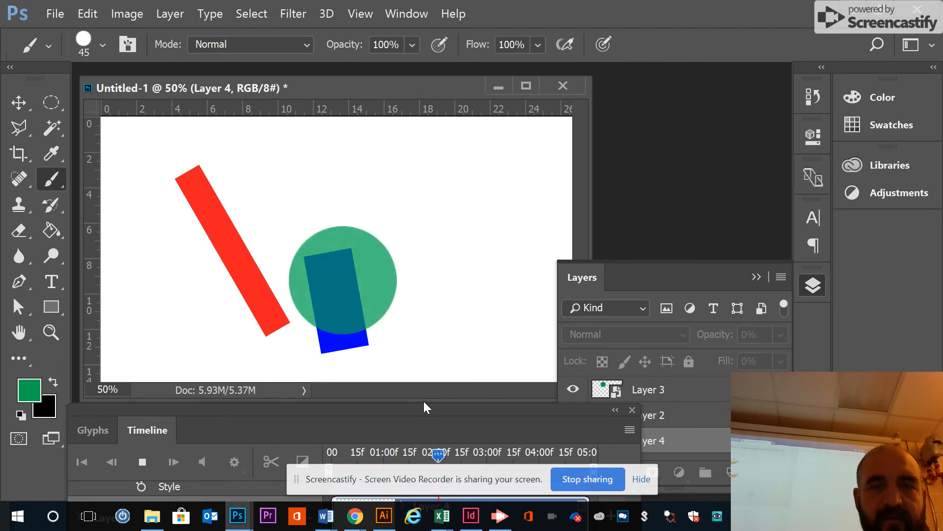